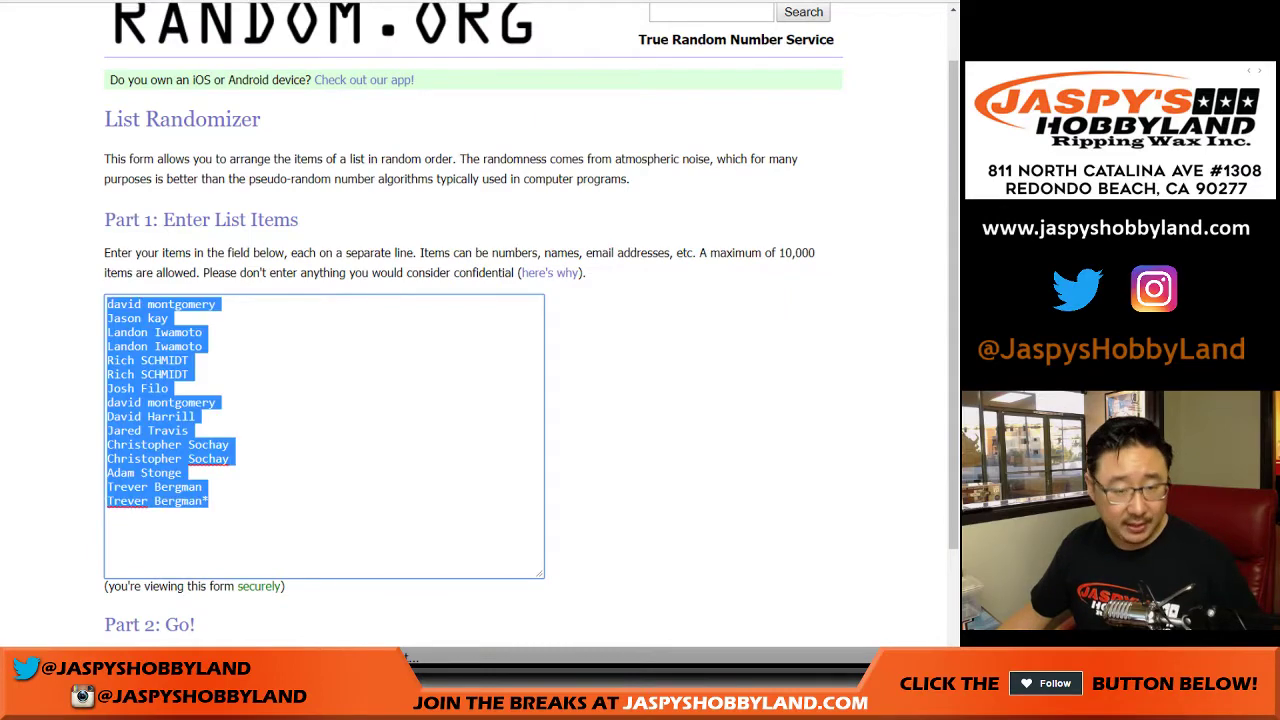
Paste the 15 participant names a second time into the List Randomizer, making 30 entries, and roll two dice.
left_click(209, 500)
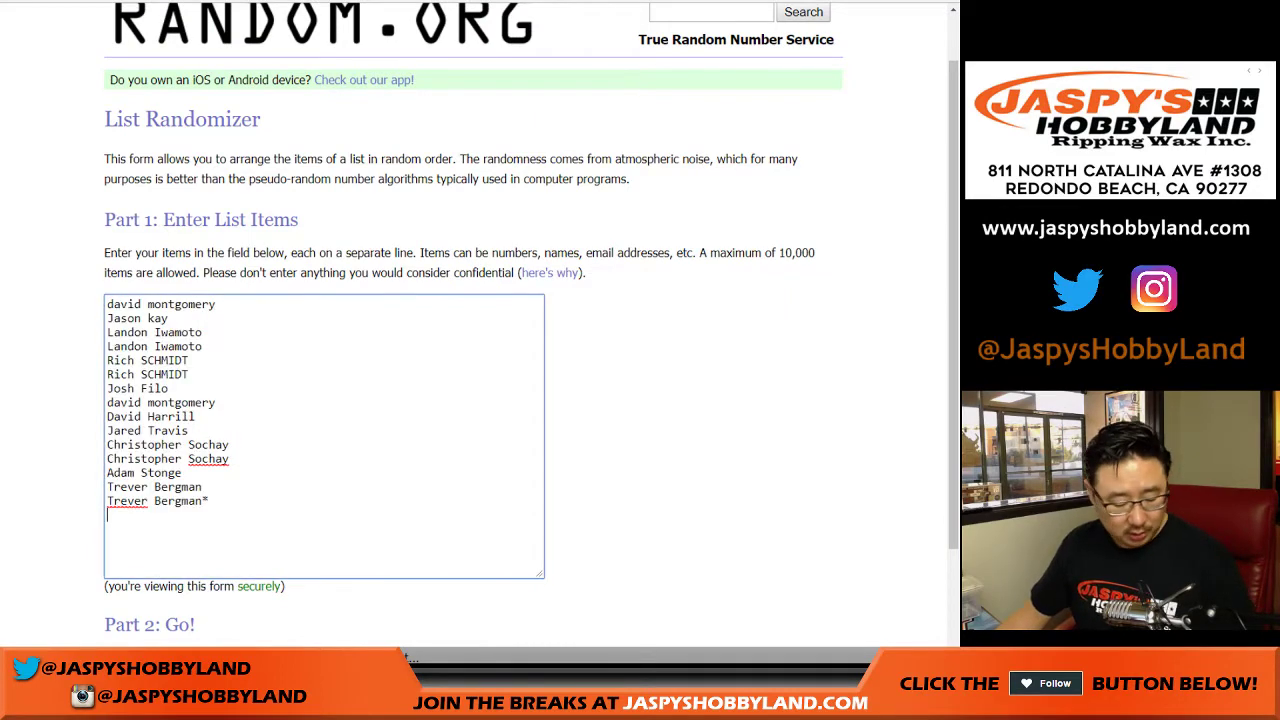
scroll(324, 436, "up", 5)
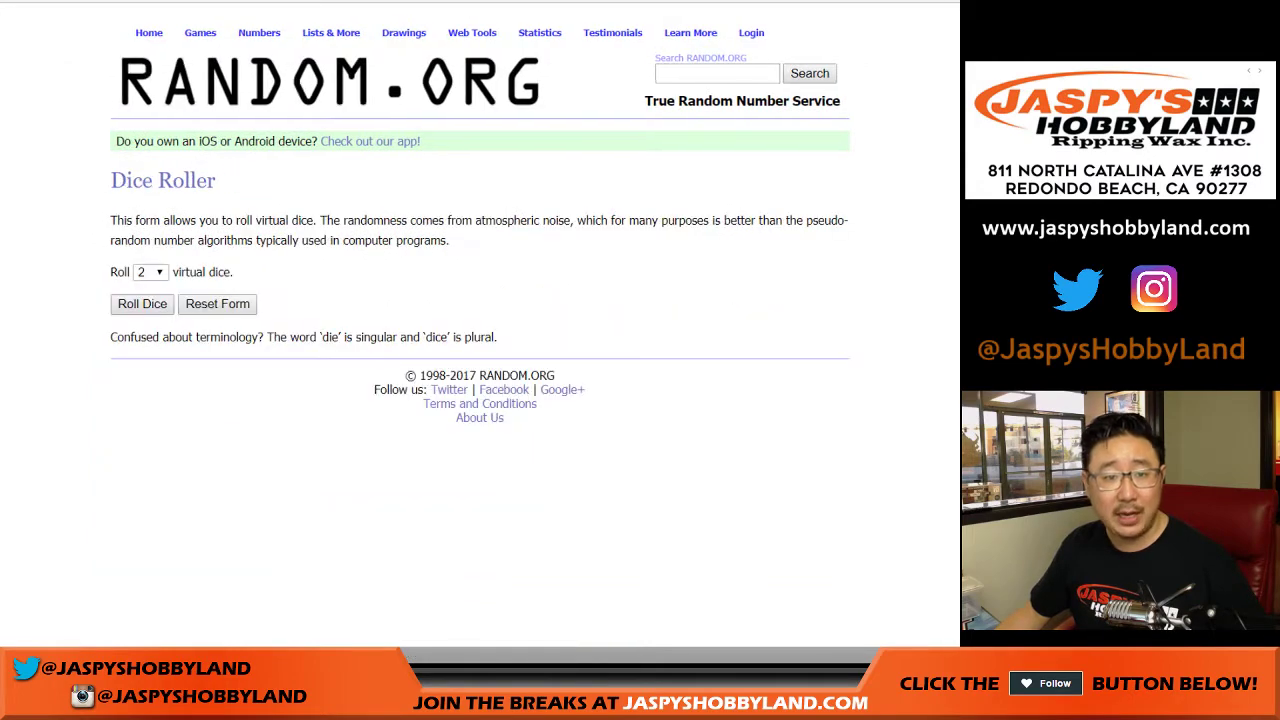
left_click(142, 303)
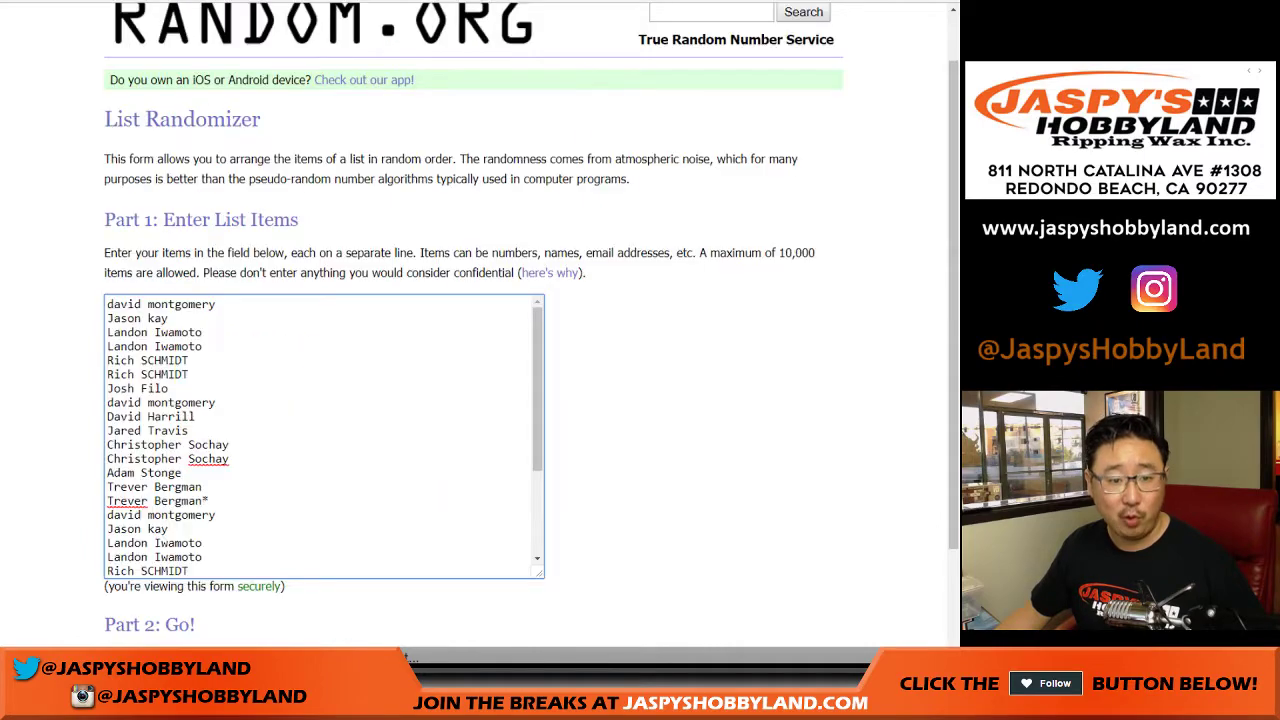
scroll(475, 350, "down", 3)
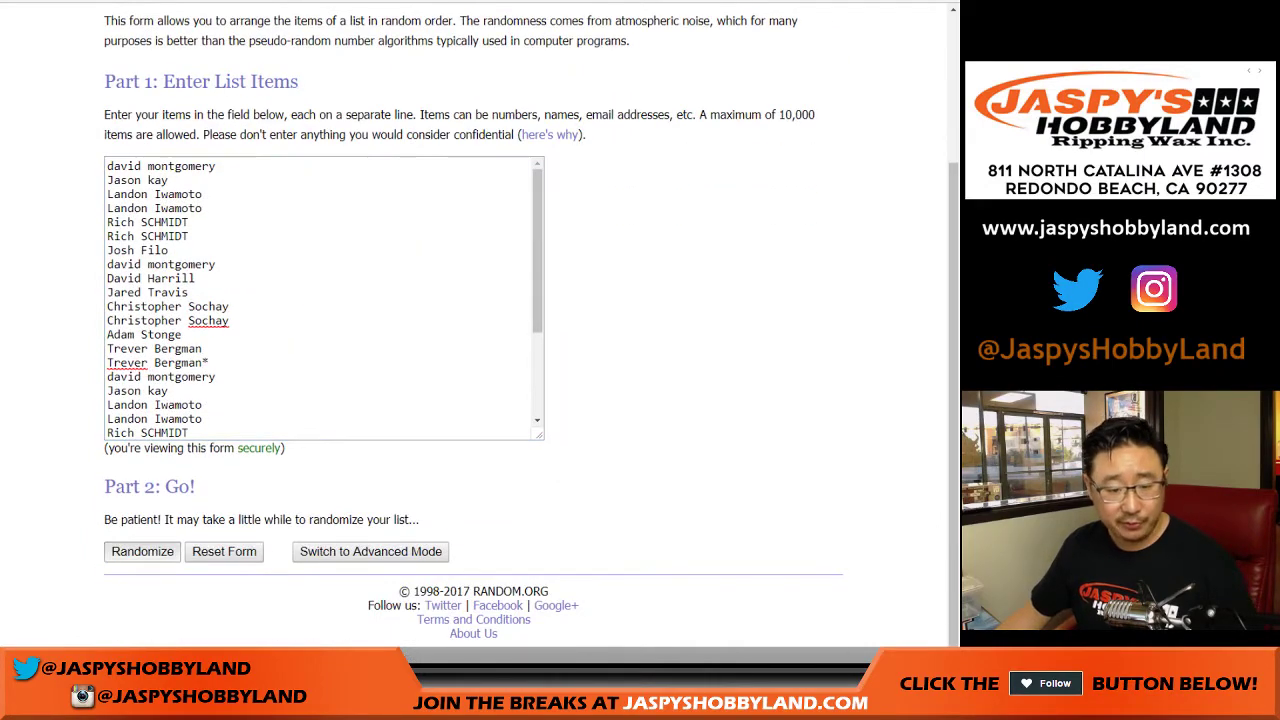
Randomize the 30-name list in the List Randomizer seven times.
left_click(142, 551)
scroll(475, 300, "down", 5)
left_click(128, 551)
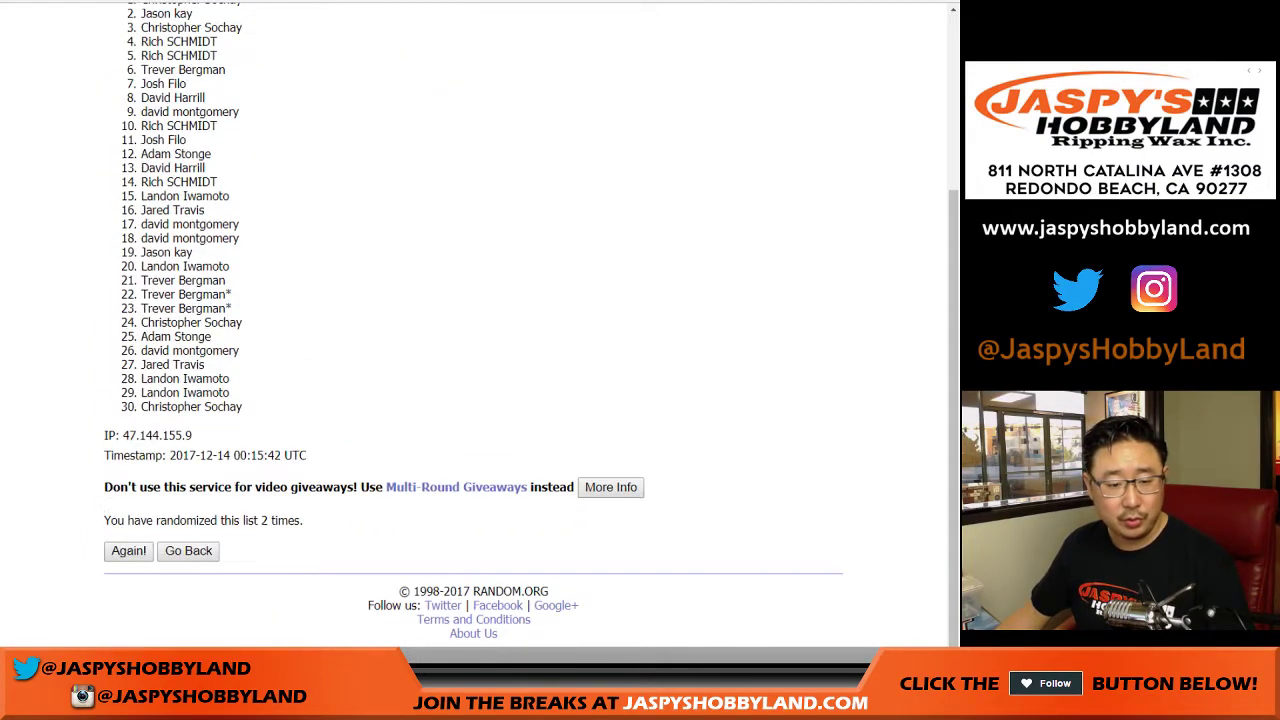
left_click(128, 551)
left_click(128, 551)
left_click(128, 551)
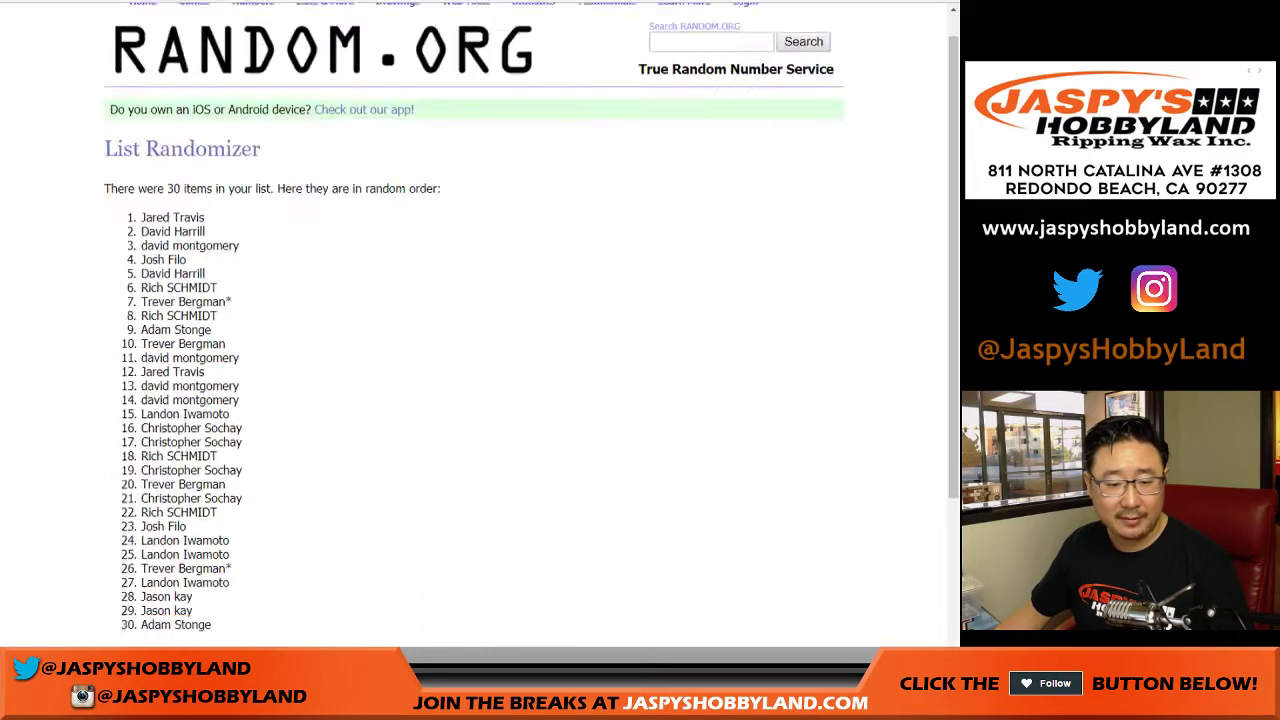
left_click(128, 551)
left_click(128, 551)
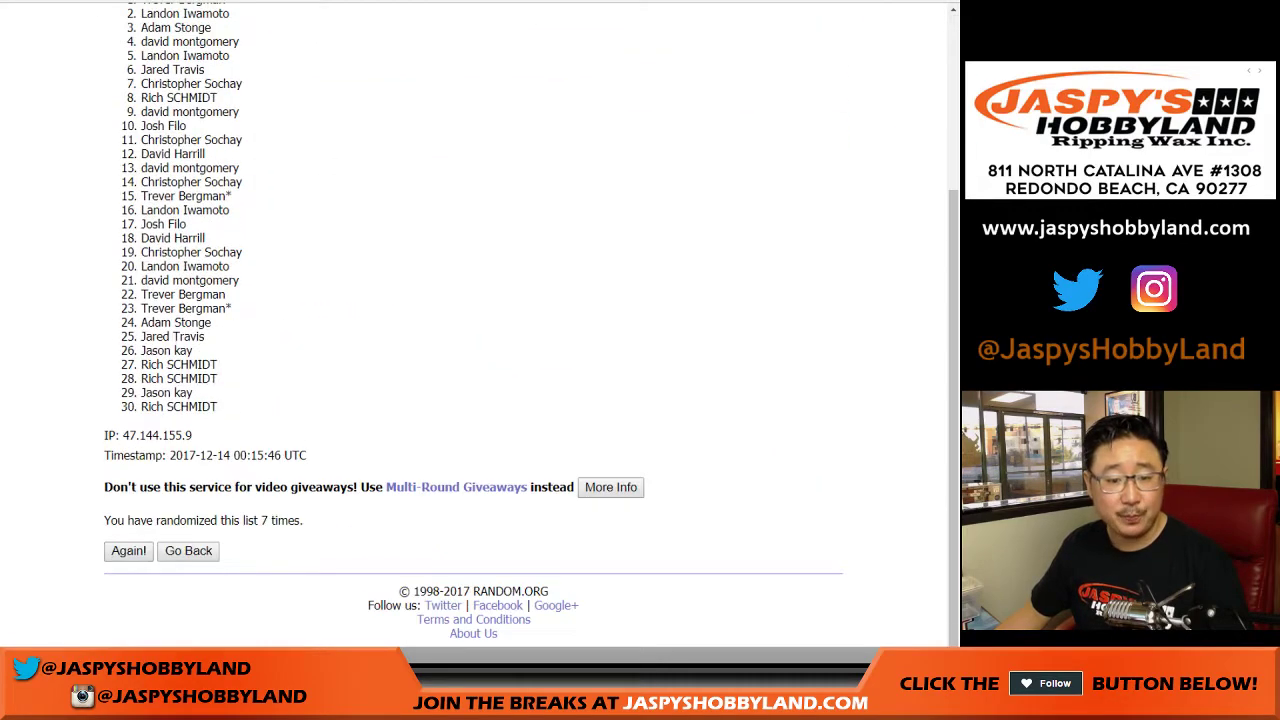
scroll(473, 320, "up", 2)
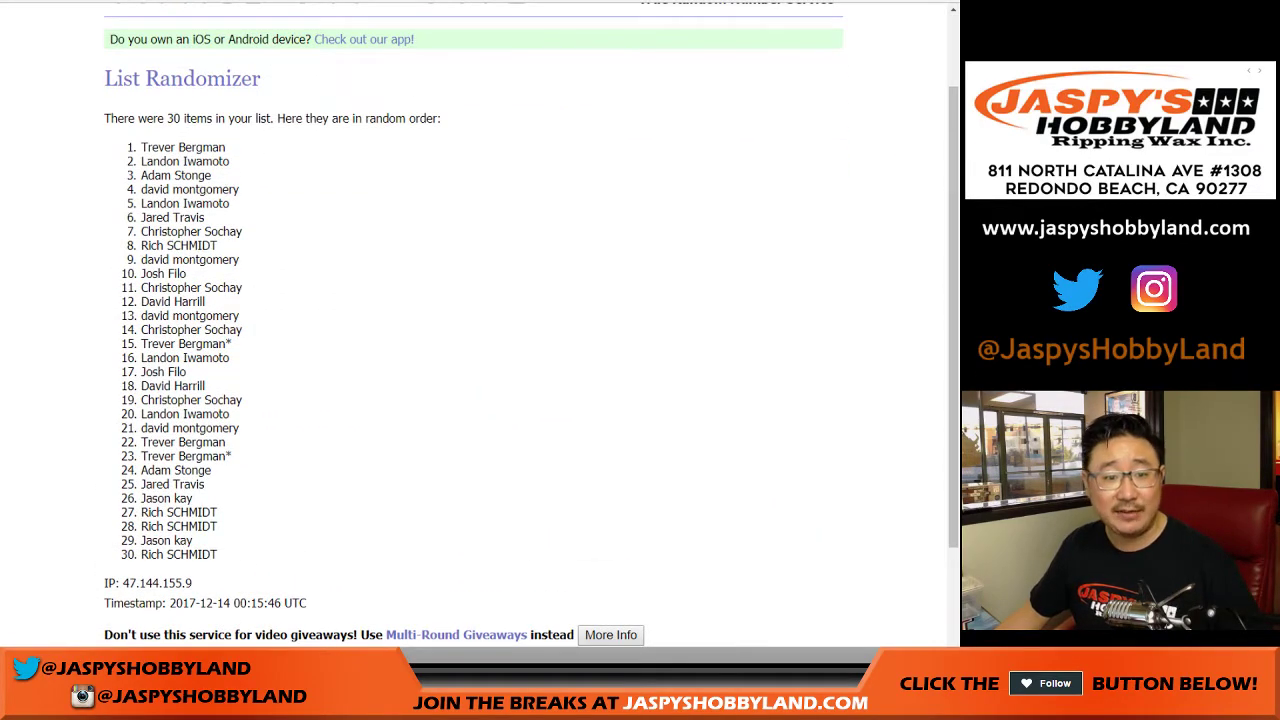
Select the final shuffled name list and bring up the blank Google Sheets spreadsheet.
left_click_drag(141, 147, 218, 556)
scroll(218, 556, "down", 1)
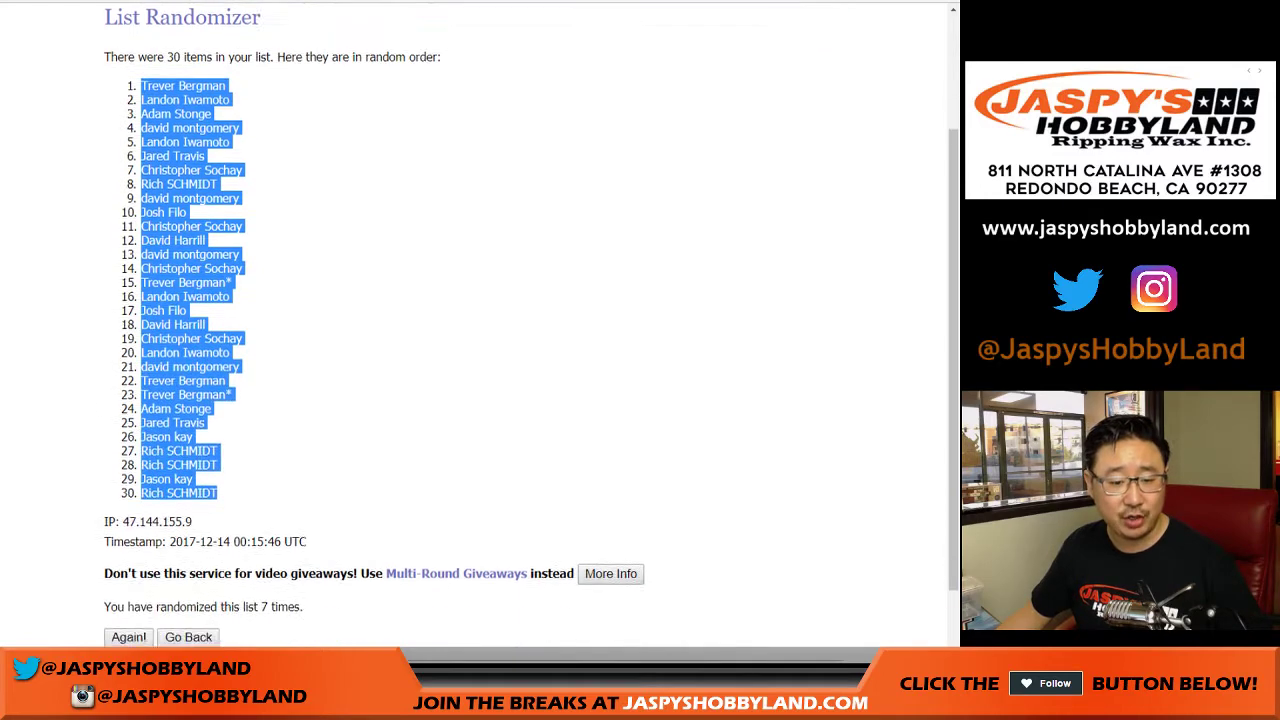
scroll(473, 320, "down", 1)
key("ctrl+Tab")
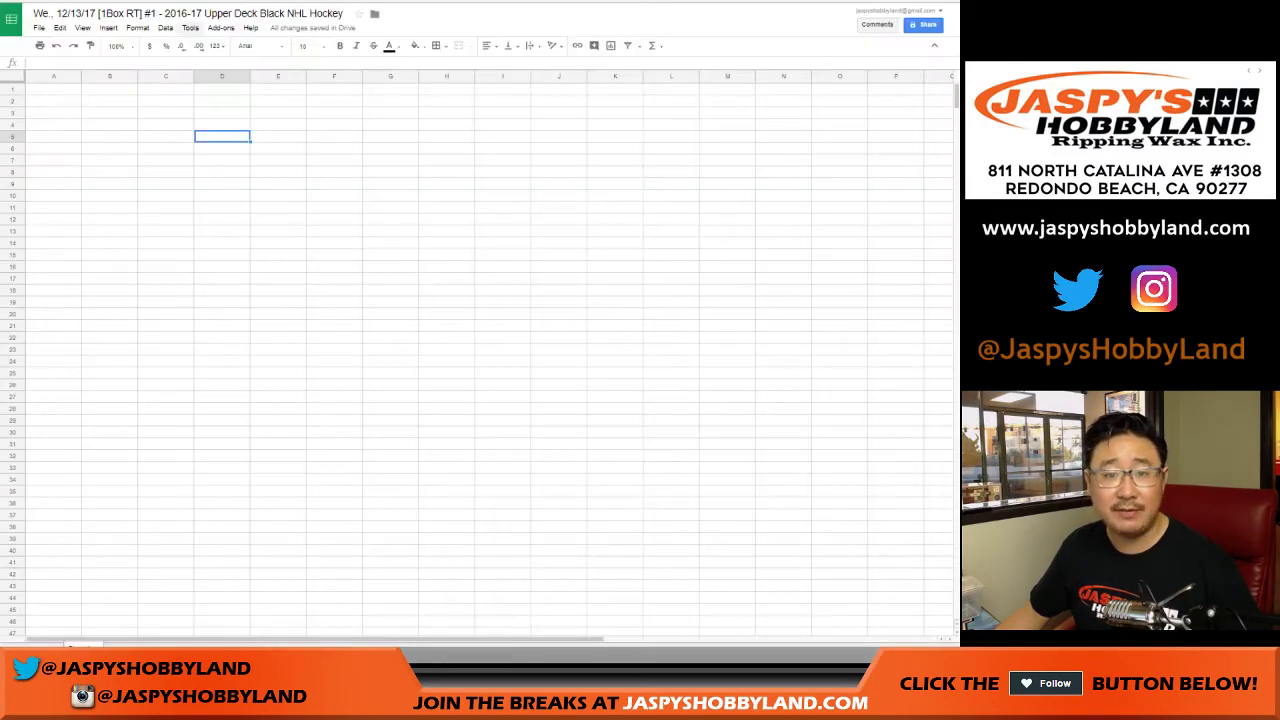
Paste the shuffled participant names into column A starting at A1, then return to the List Randomizer.
right_click(54, 89)
left_click(71, 129)
key("ctrl+Tab")
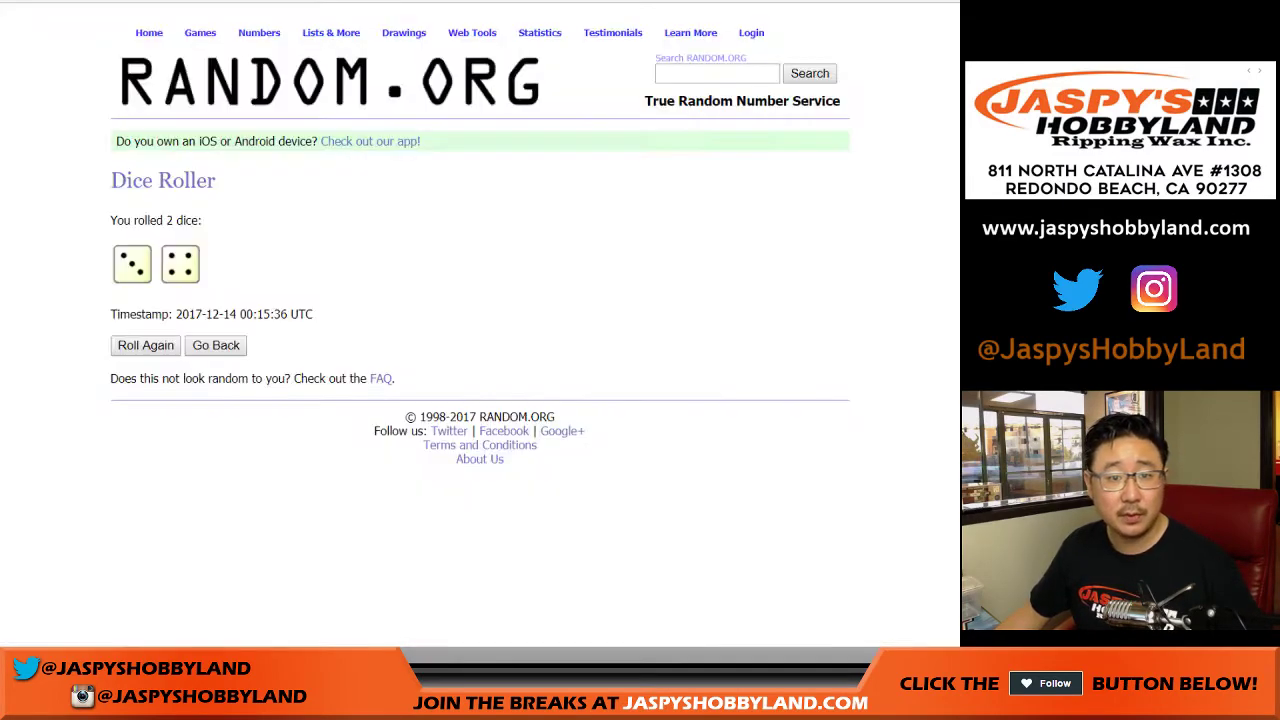
key("ctrl+Tab")
scroll(480, 330, "down", 1)
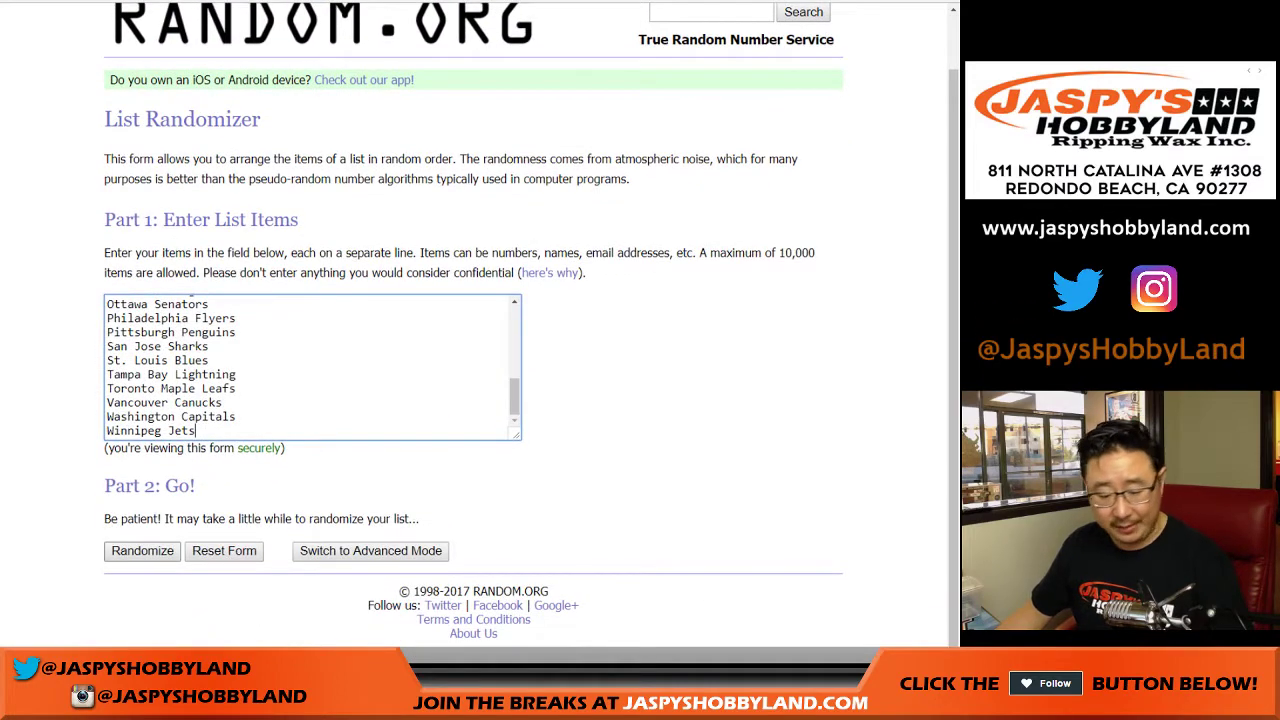
scroll(312, 367, "up", 7)
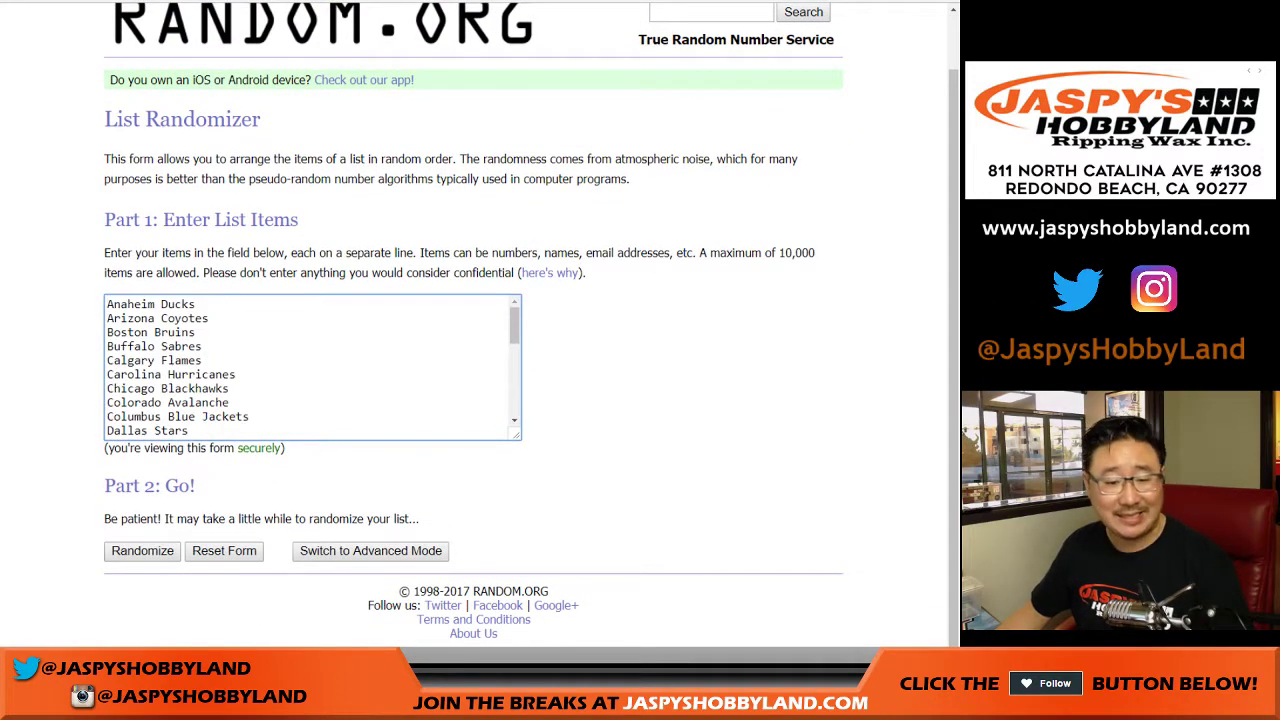
Randomize the list of 30 NHL teams seven times.
left_click(142, 550)
scroll(480, 330, "down", 5)
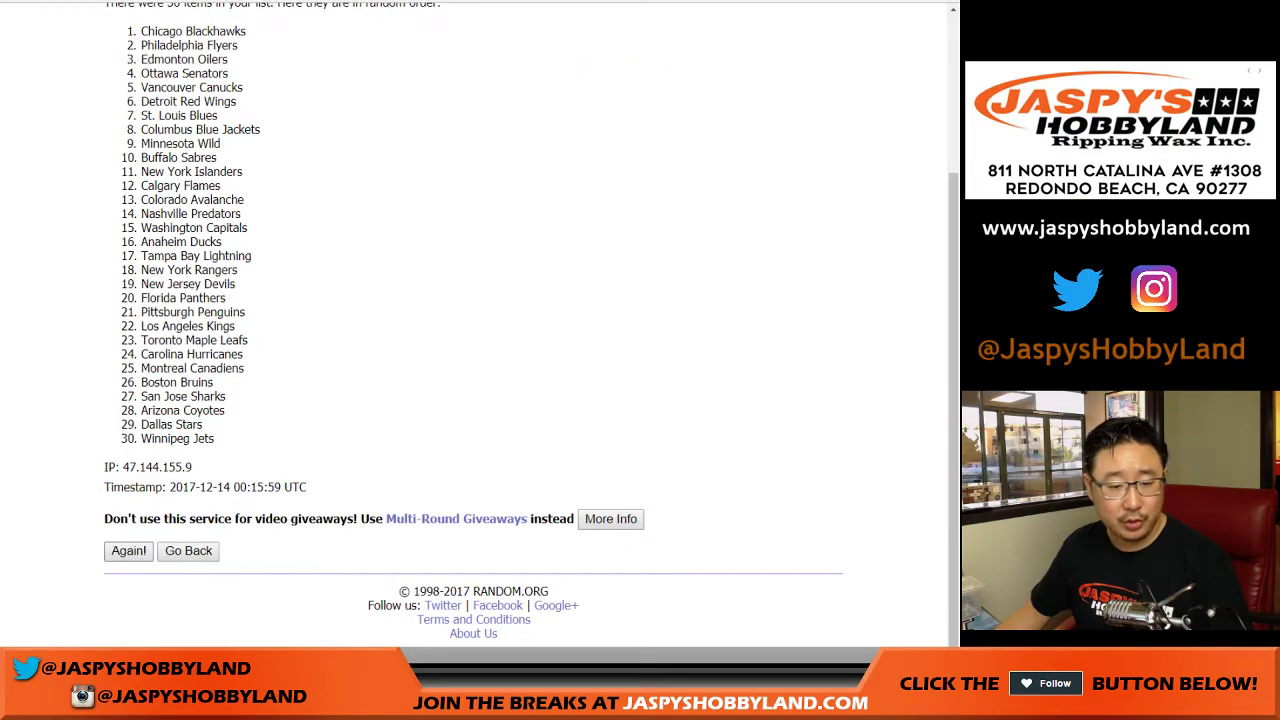
left_click(128, 550)
left_click(128, 550)
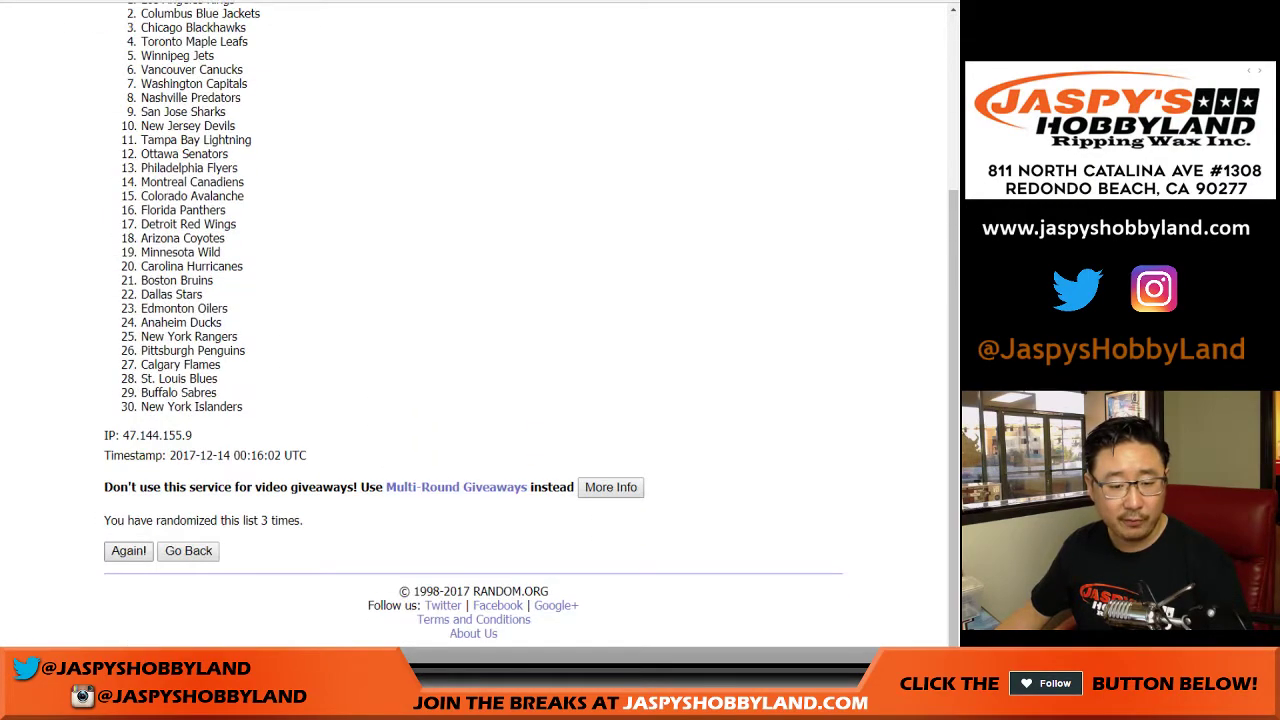
left_click(128, 550)
left_click(128, 550)
left_click(128, 550)
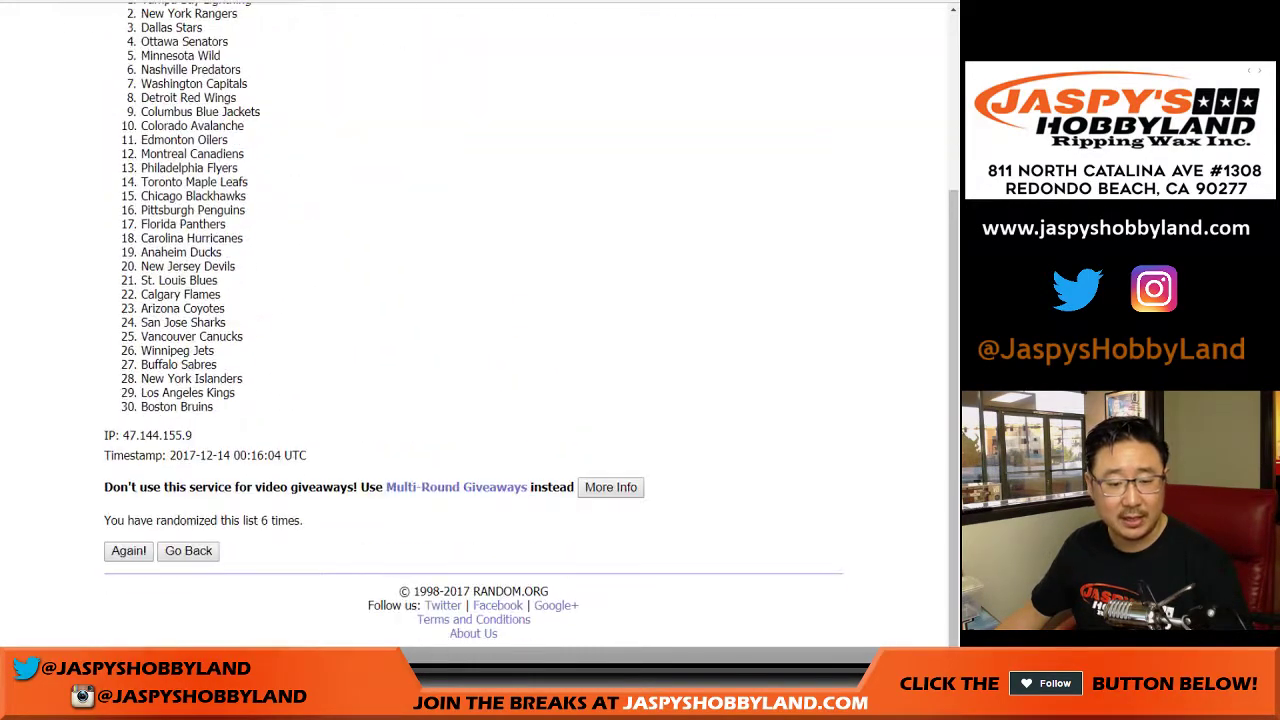
left_click(128, 550)
Select and copy all 30 shuffled team names.
scroll(475, 320, "up", 1)
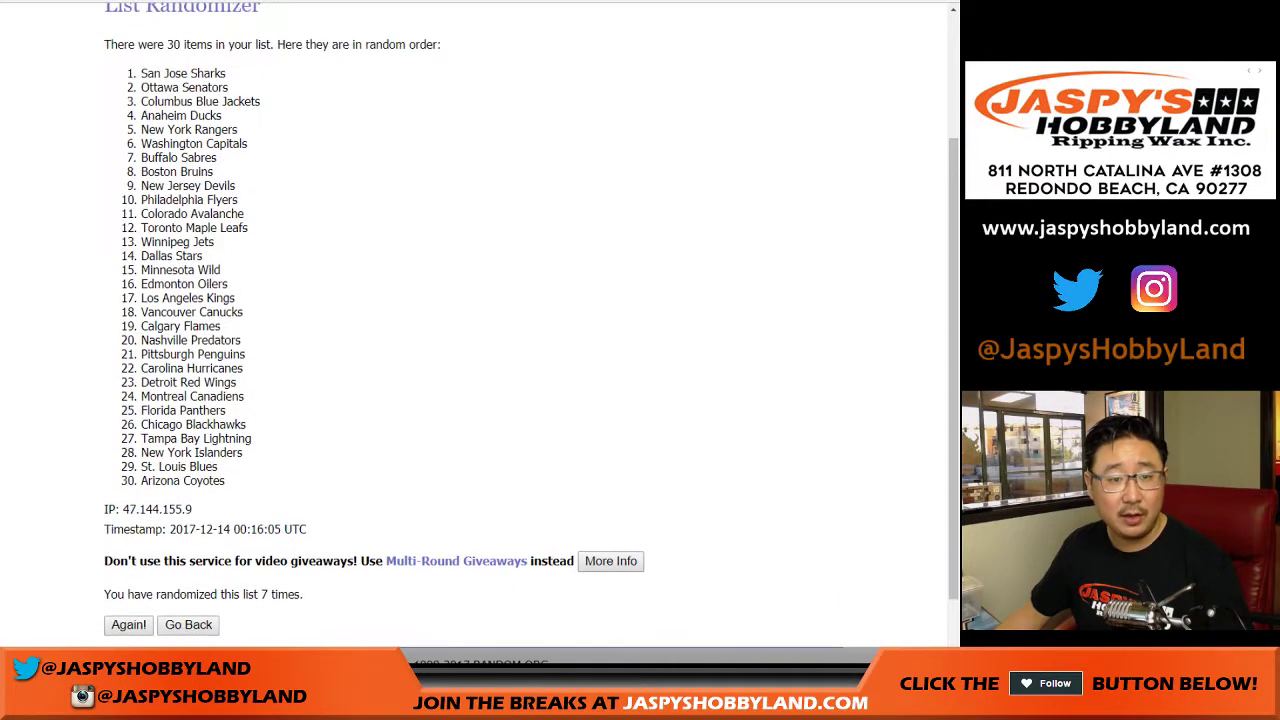
left_click_drag(141, 73, 226, 481)
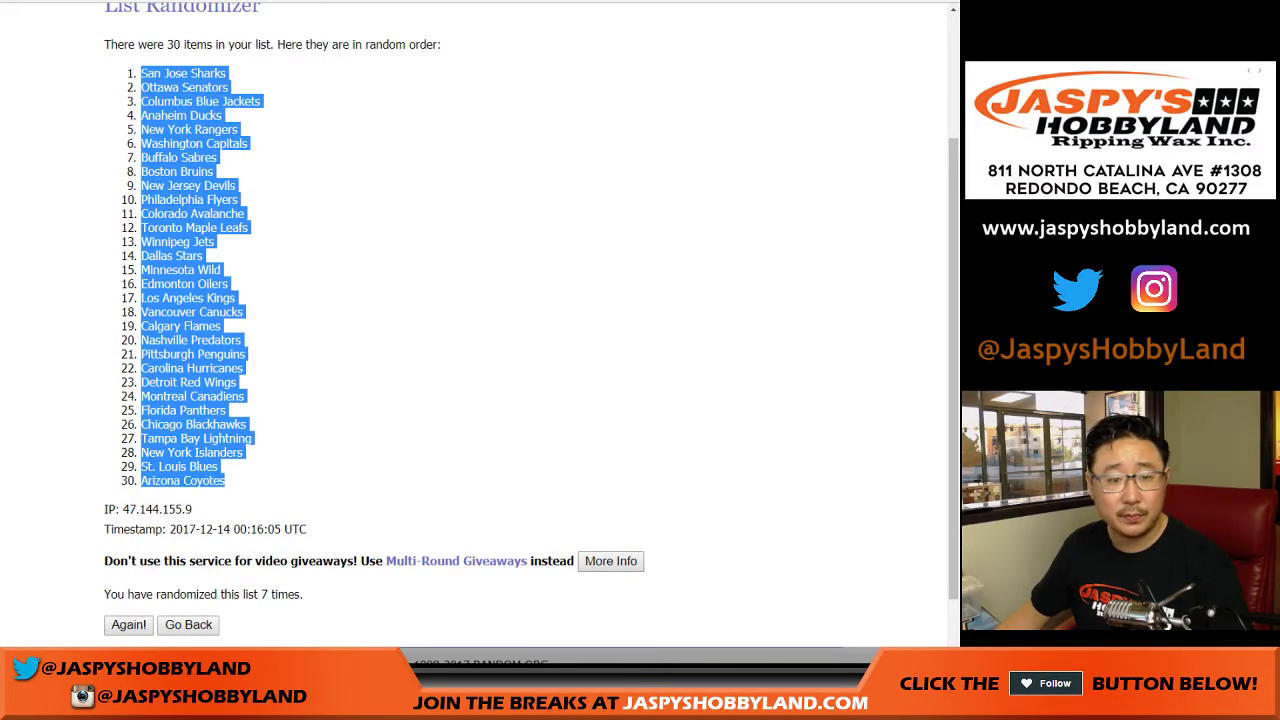
key("ctrl+c")
key("alt+Tab")
Paste the shuffled NHL teams into column B starting at B1.
left_click(109, 89)
right_click(109, 89)
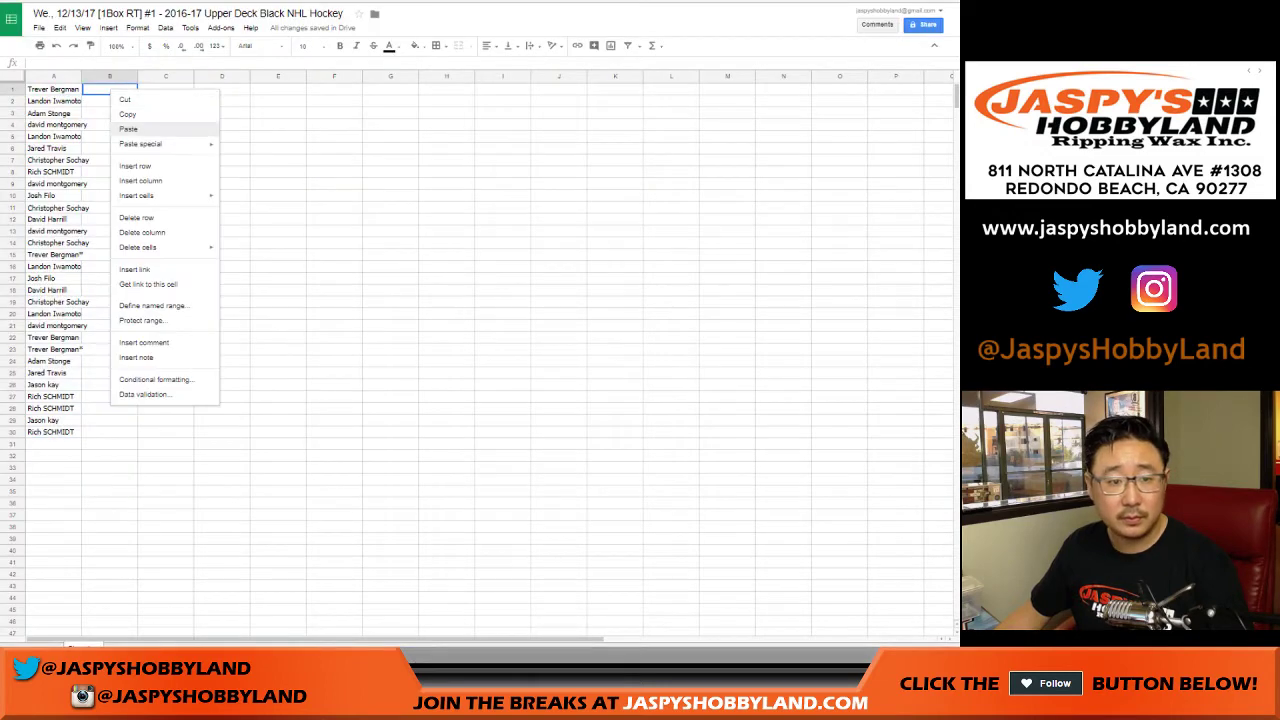
left_click(125, 129)
Set the whole sheet to Roboto at size 16 and auto-fit columns A and B.
left_click(6, 76)
left_click(252, 45)
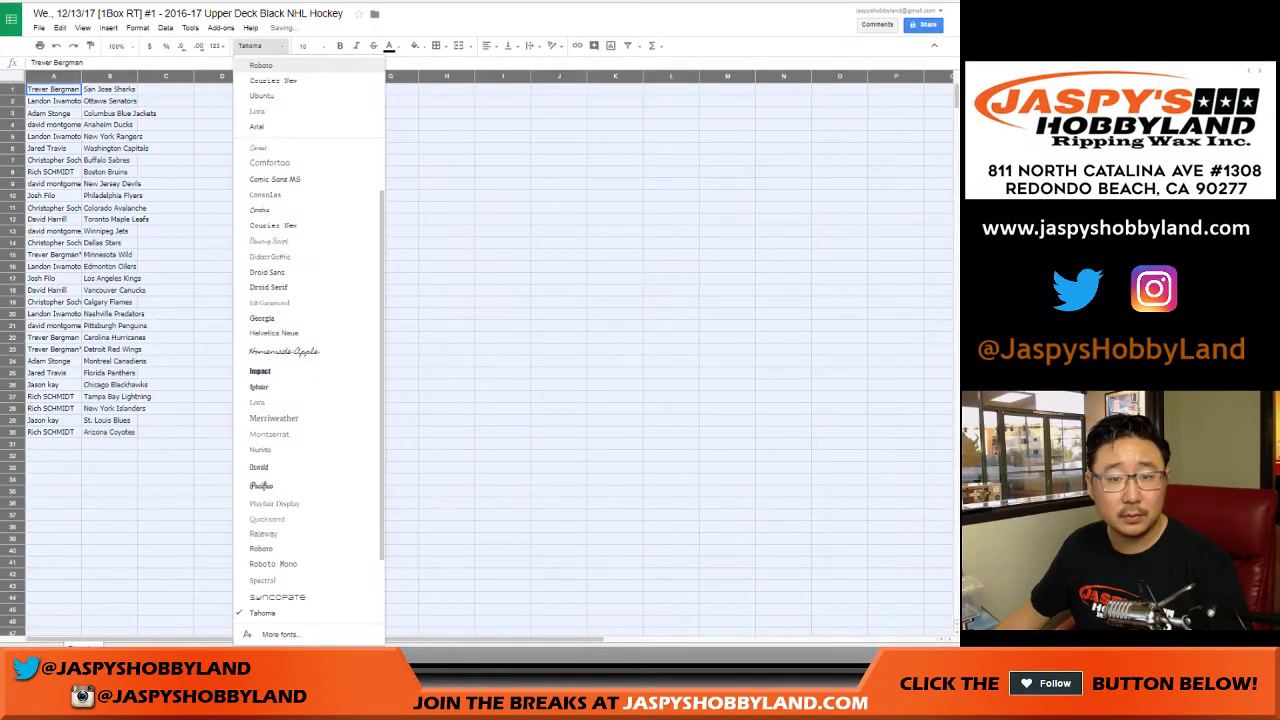
left_click(260, 65)
left_click(303, 45)
left_click(315, 184)
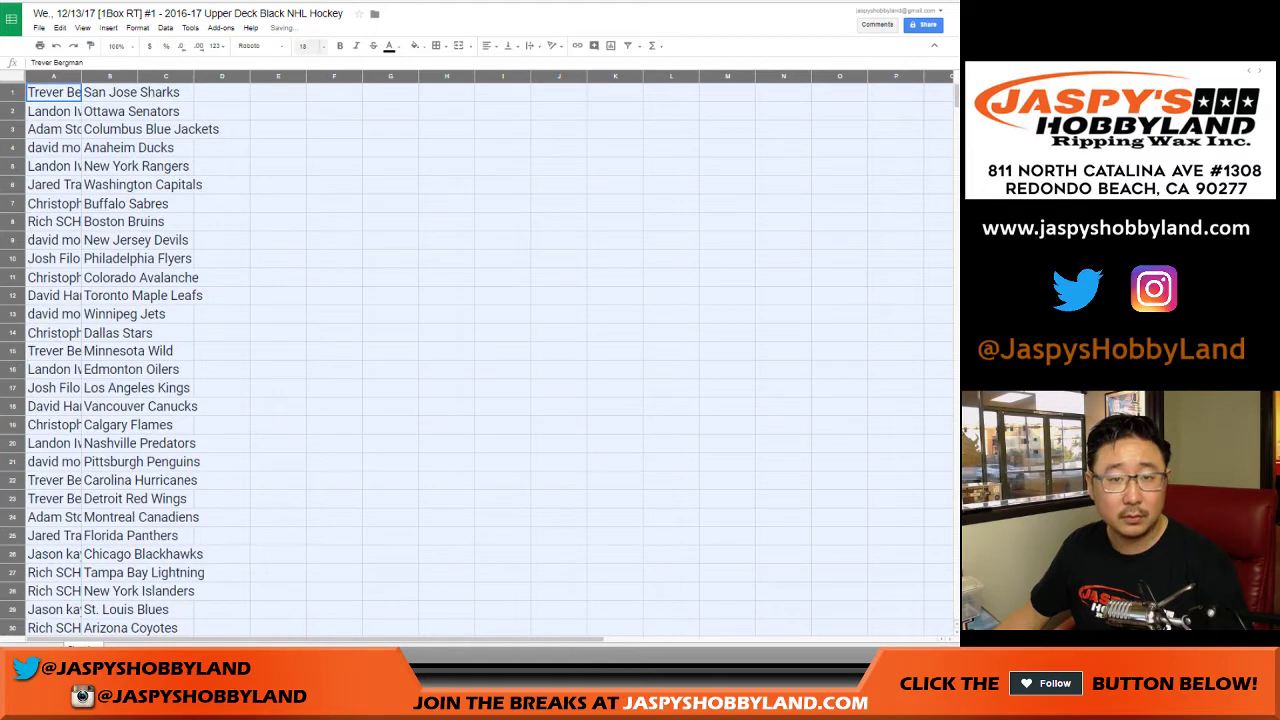
left_click(305, 45)
key("Return")
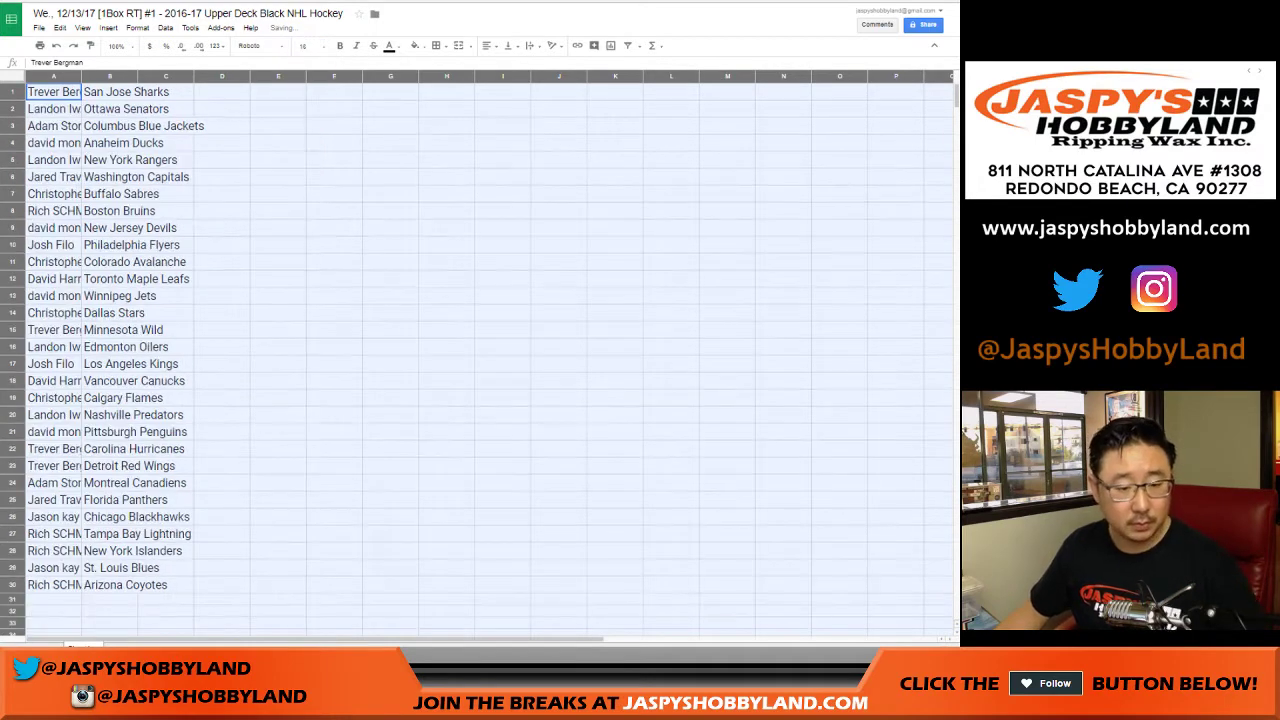
double_click(81, 76)
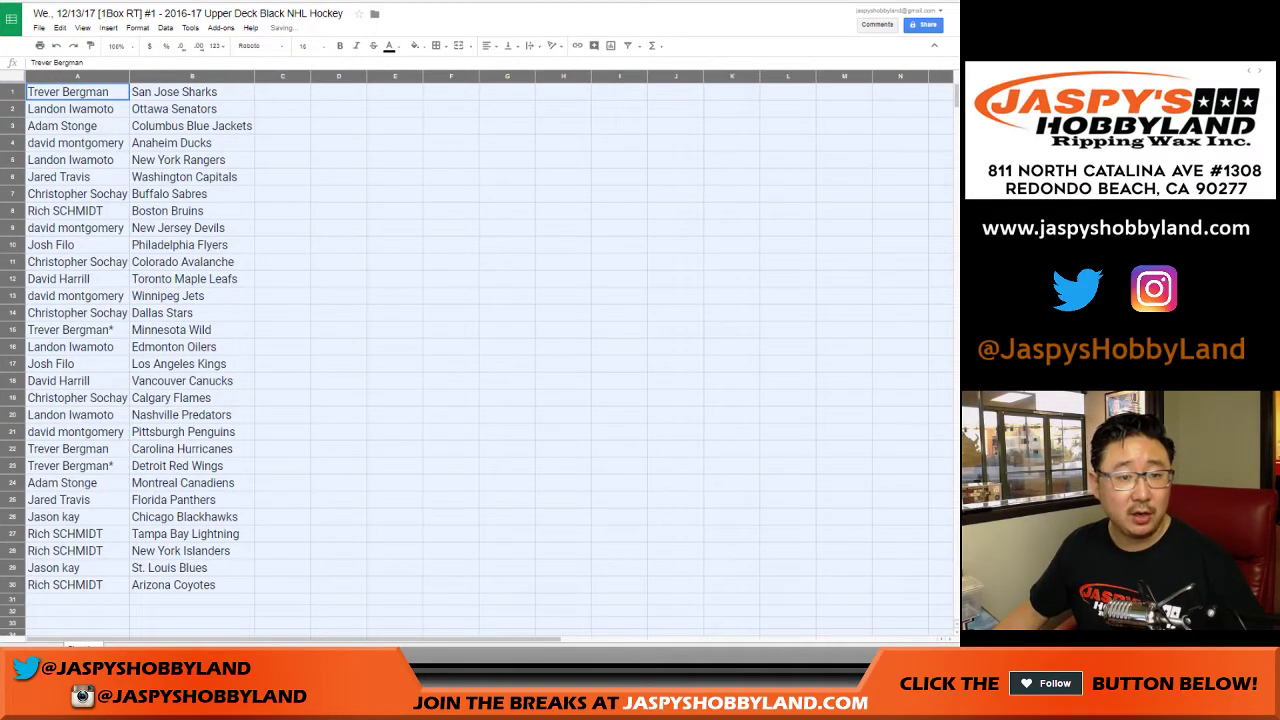
left_click(77, 91)
left_click(12, 108)
left_click(12, 125)
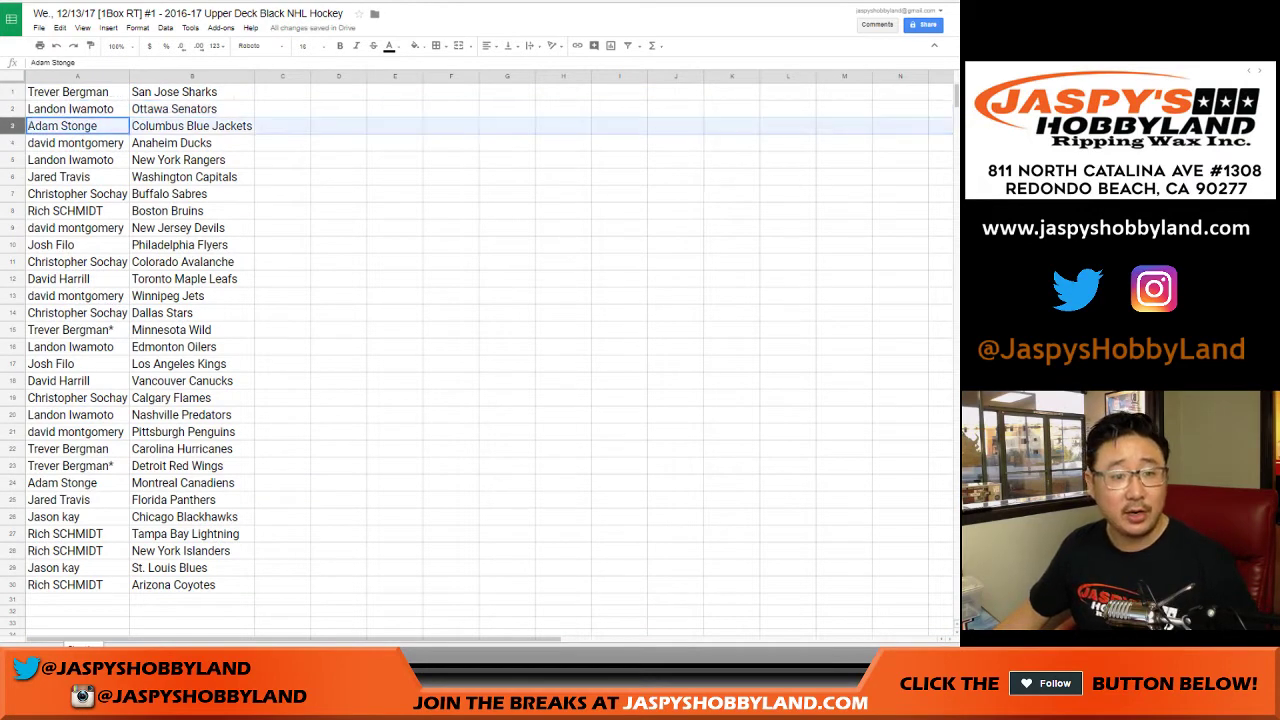
left_click(12, 142)
left_click(12, 159)
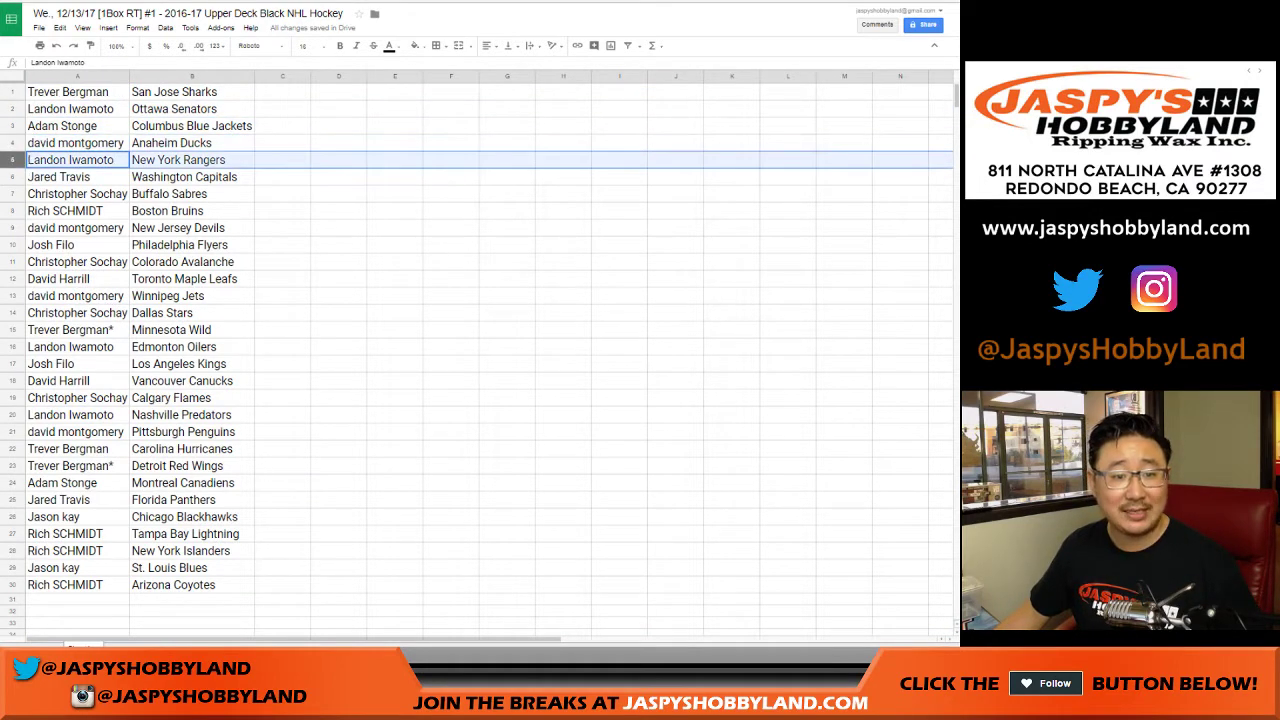
left_click(12, 176)
left_click(12, 193)
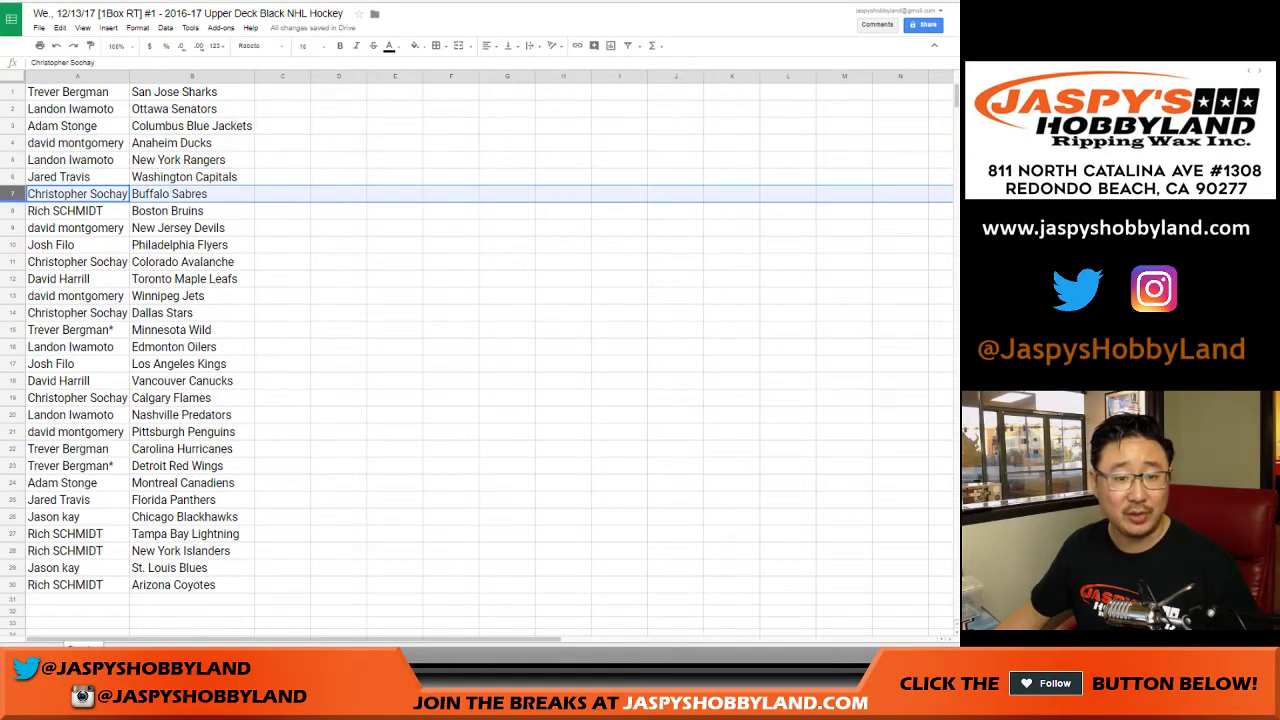
left_click(12, 210)
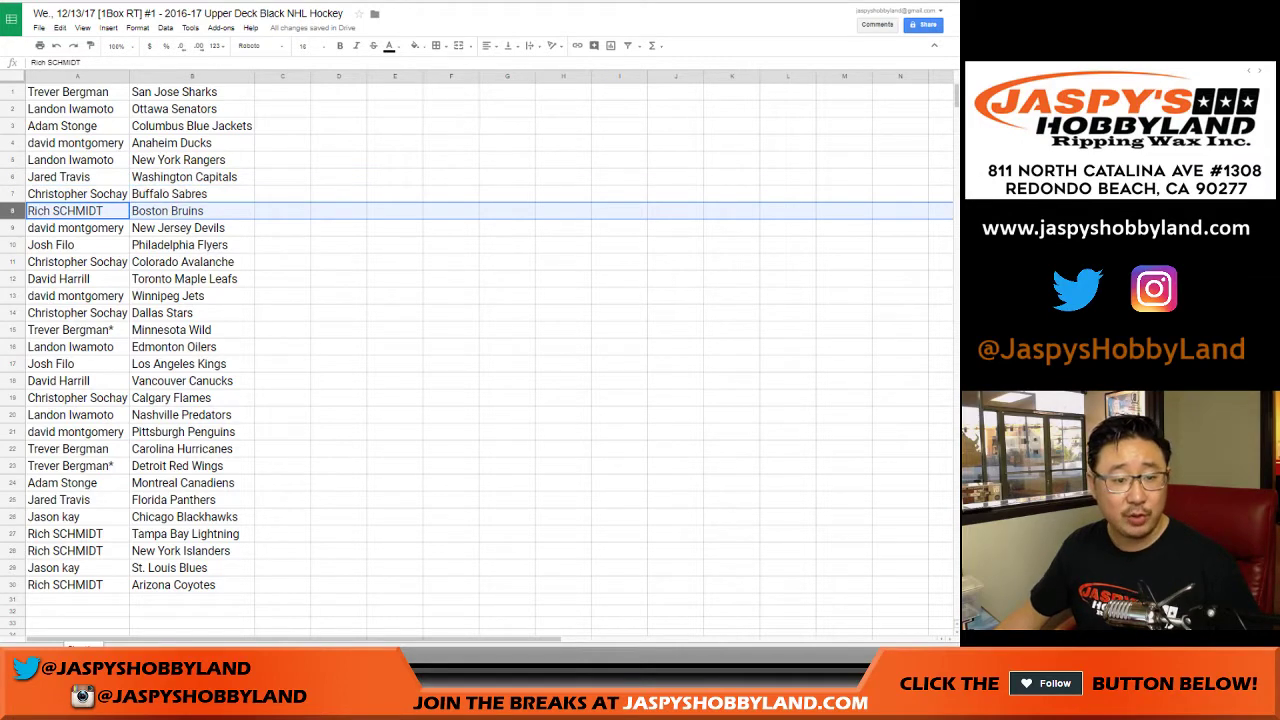
left_click(12, 227)
left_click(12, 244)
left_click(12, 261)
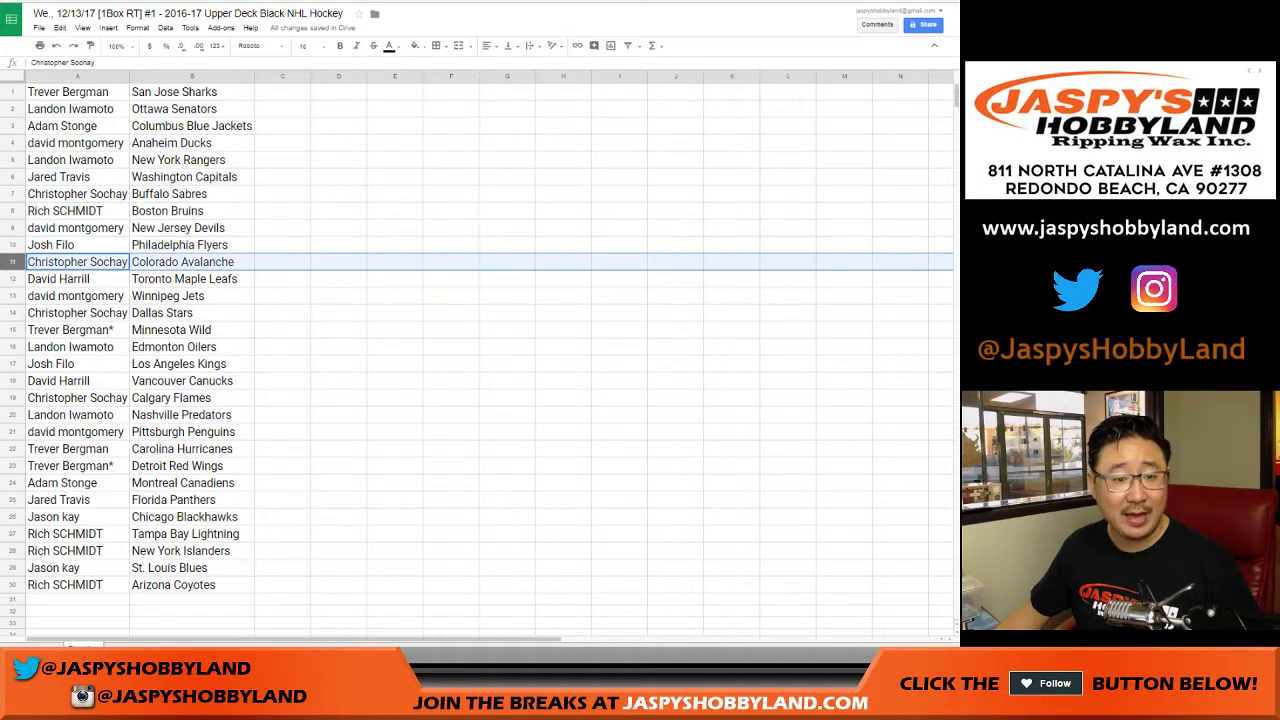
left_click(12, 278)
left_click(12, 295)
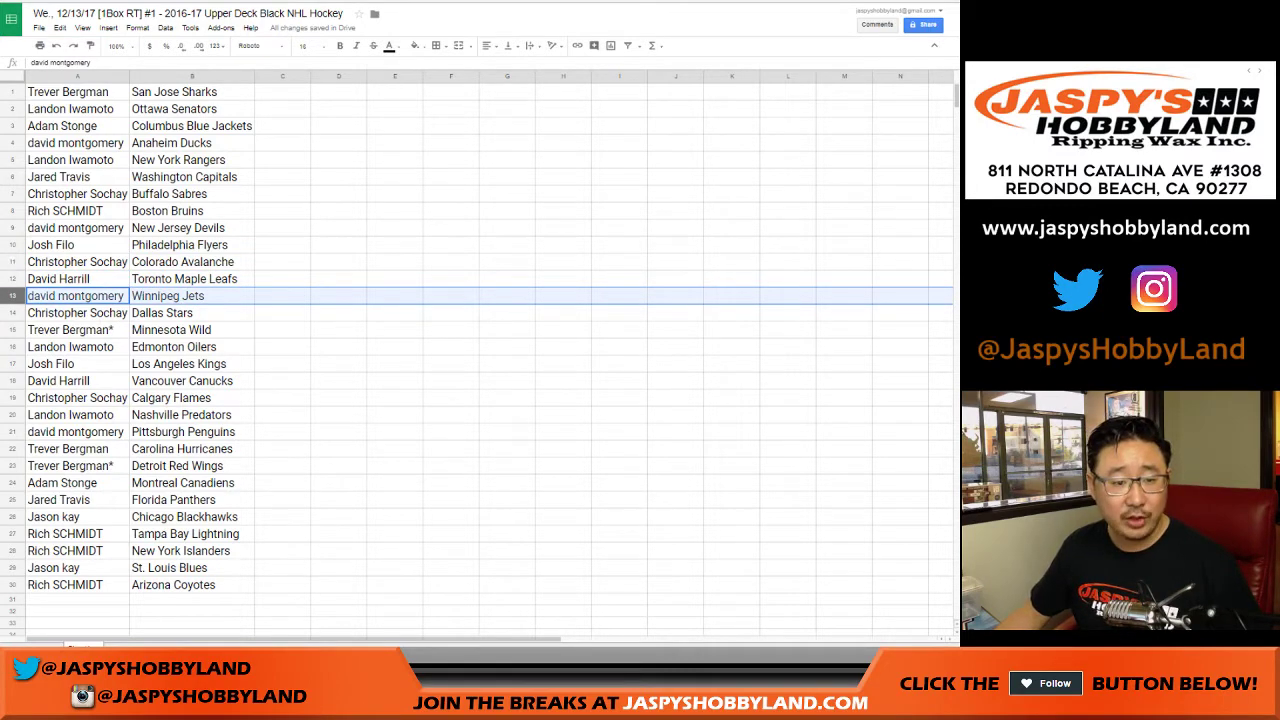
left_click(12, 312)
left_click(12, 329)
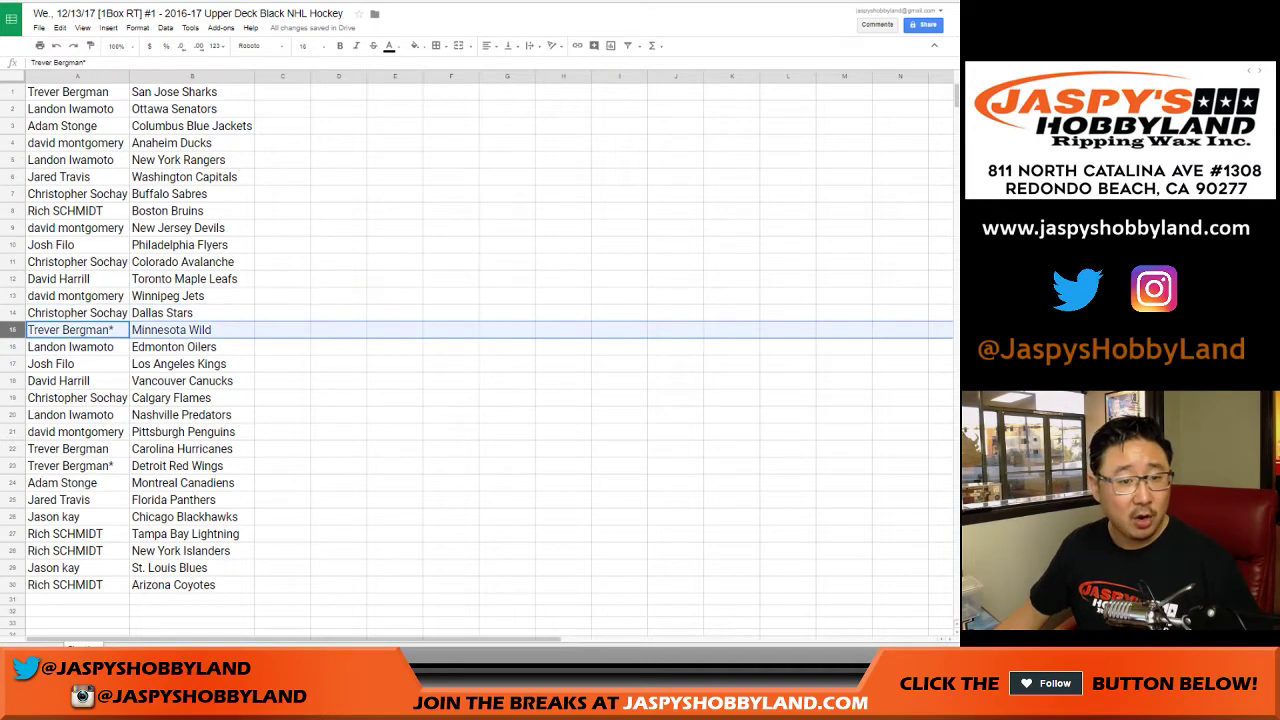
left_click(12, 346)
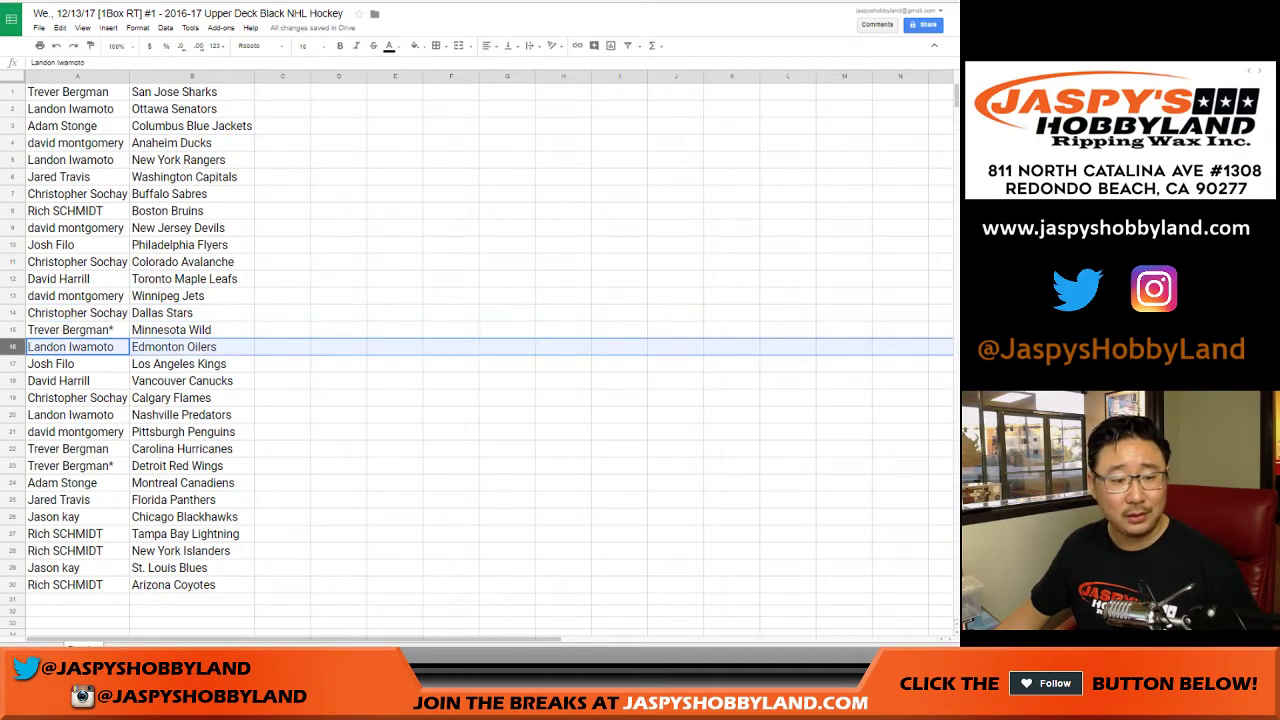
left_click(12, 363)
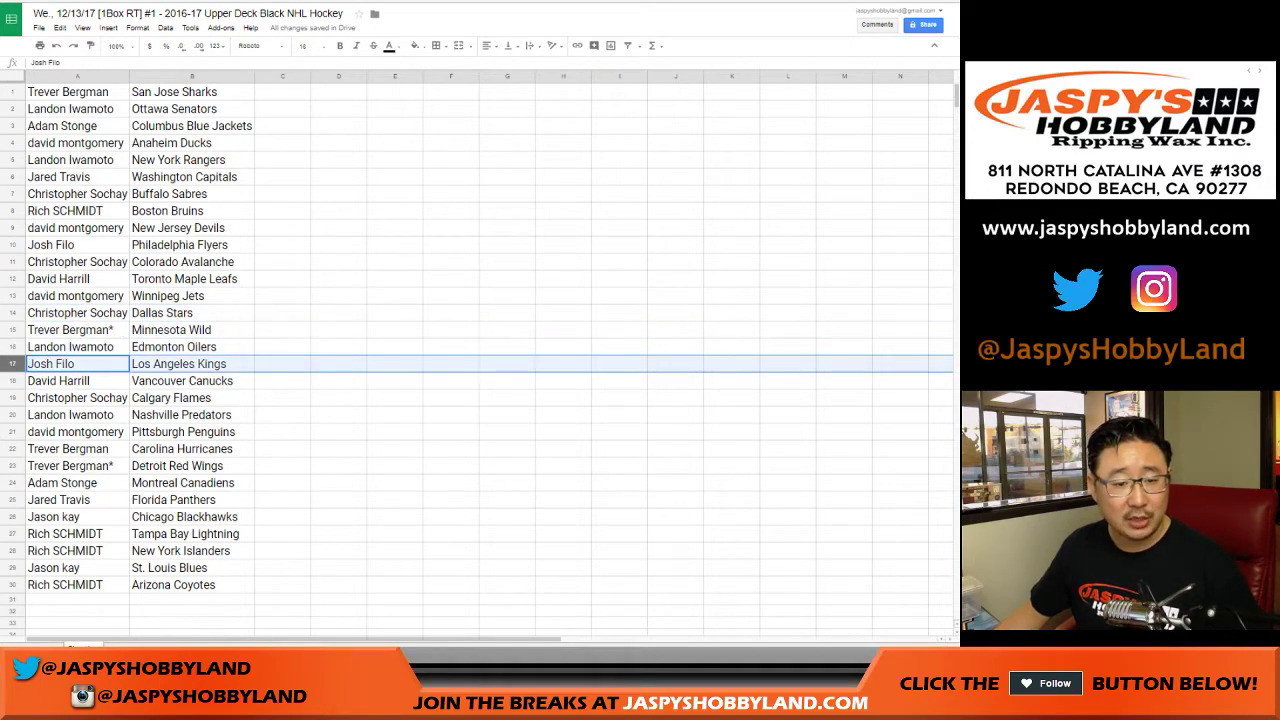
left_click(12, 380)
left_click(12, 397)
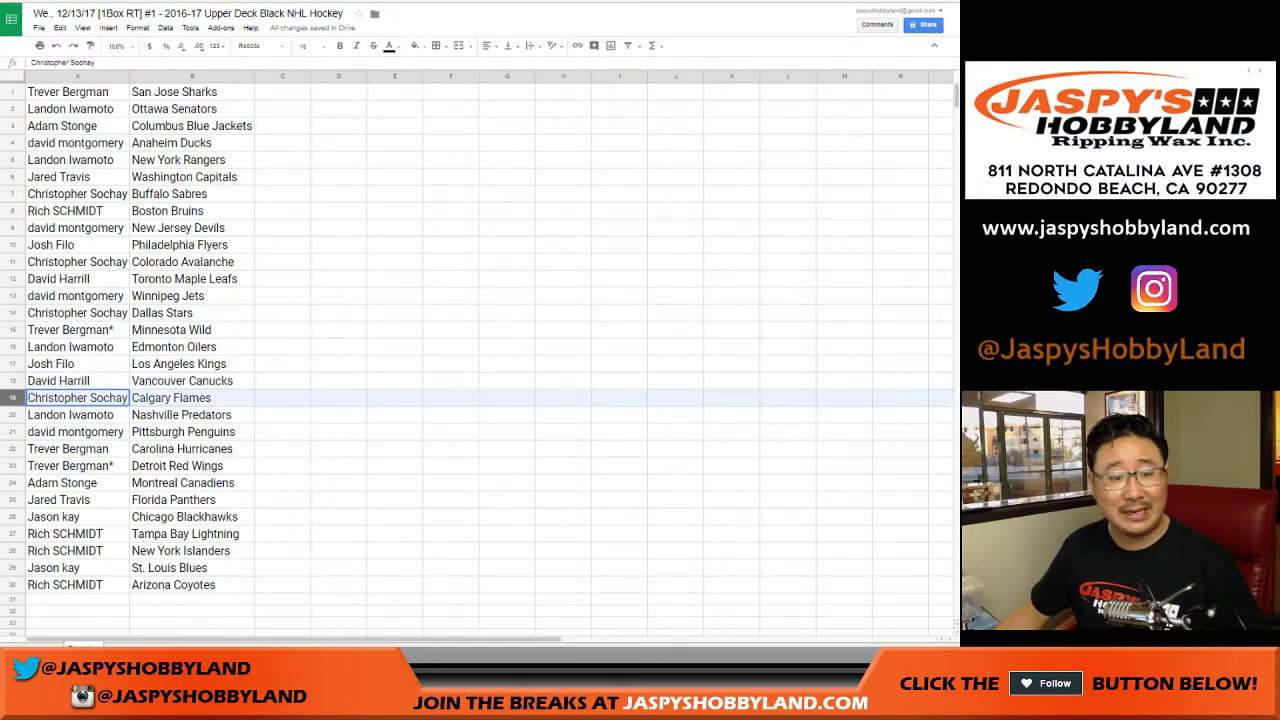
left_click(12, 414)
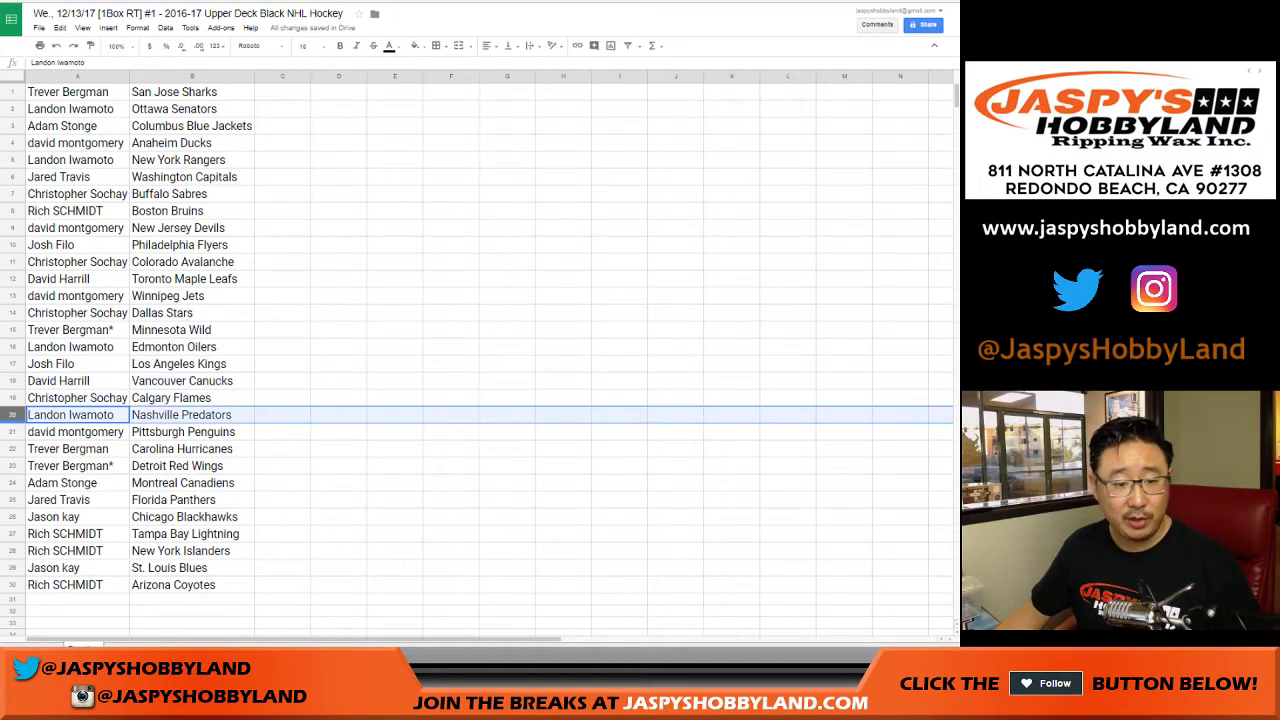
left_click(12, 431)
left_click(12, 448)
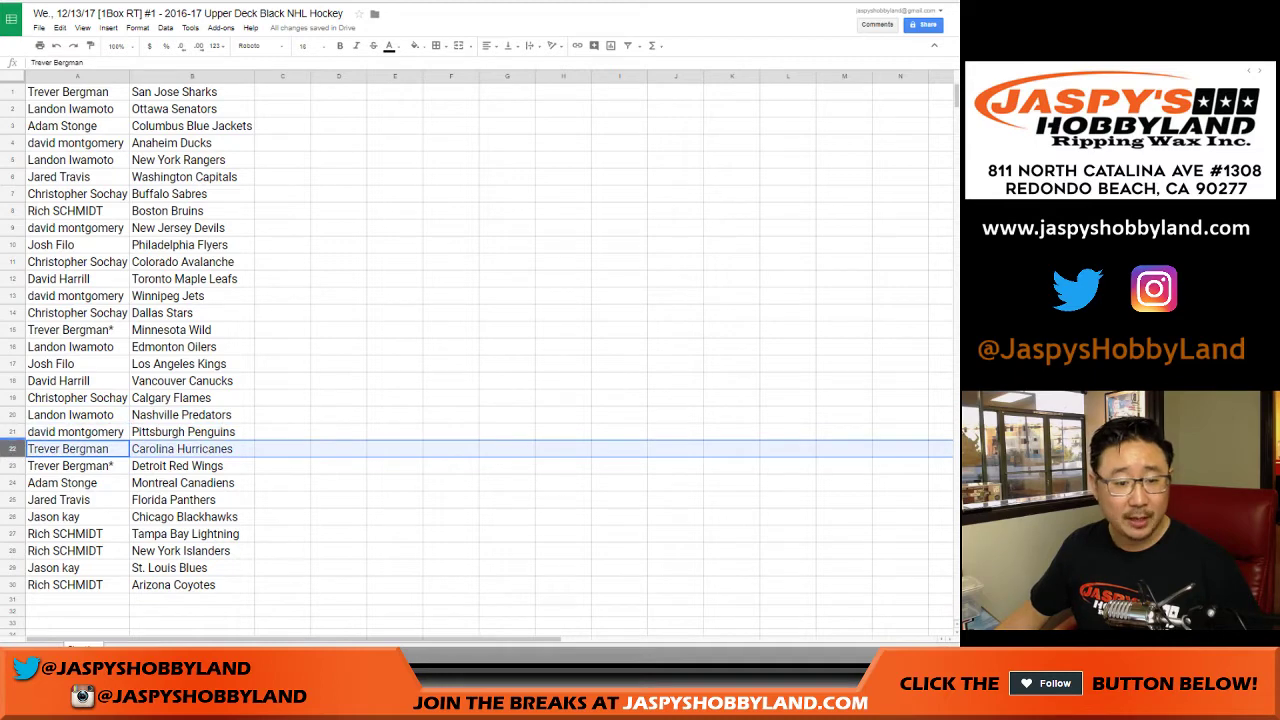
left_click(12, 465)
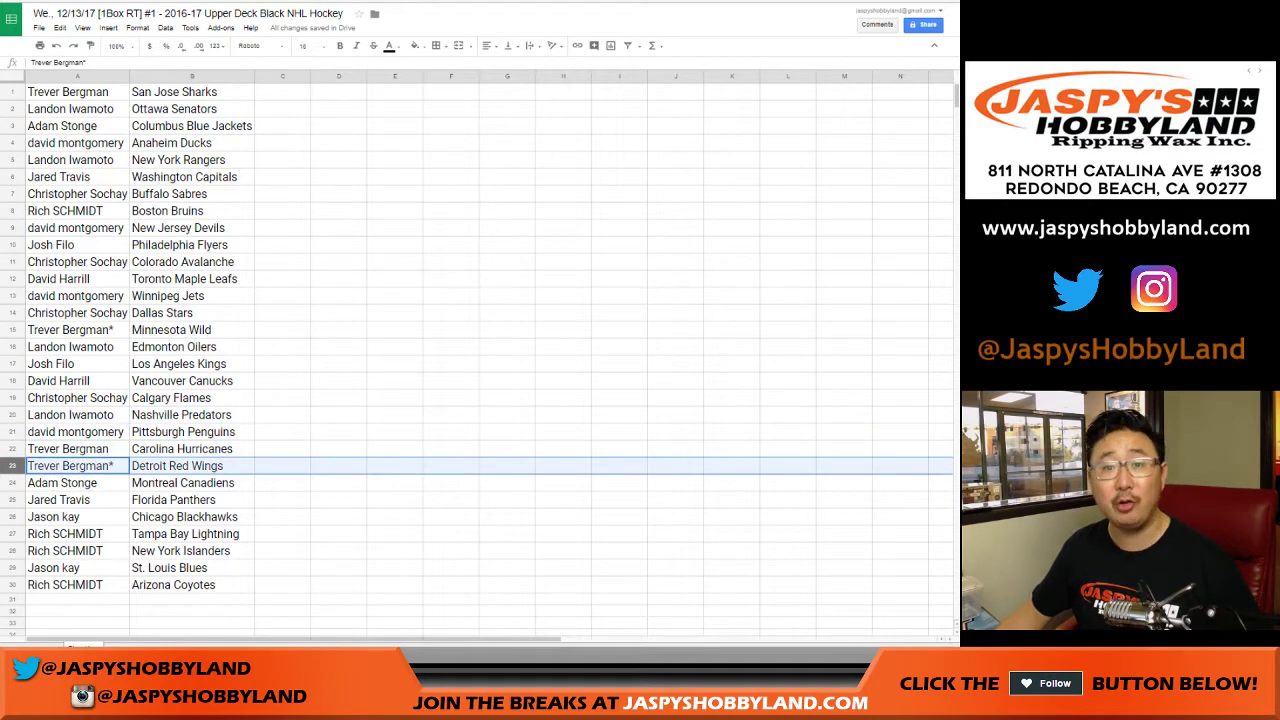
left_click(12, 482)
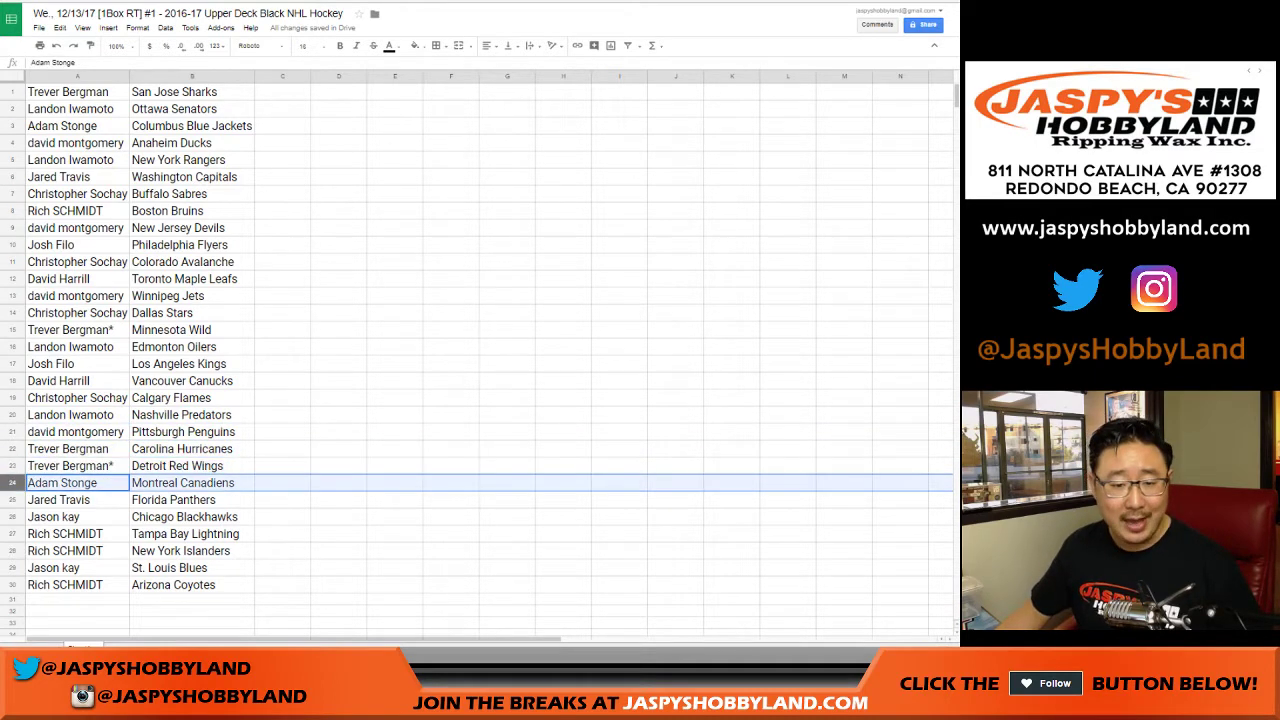
scroll(12, 450, "down", 2)
left_click(12, 414)
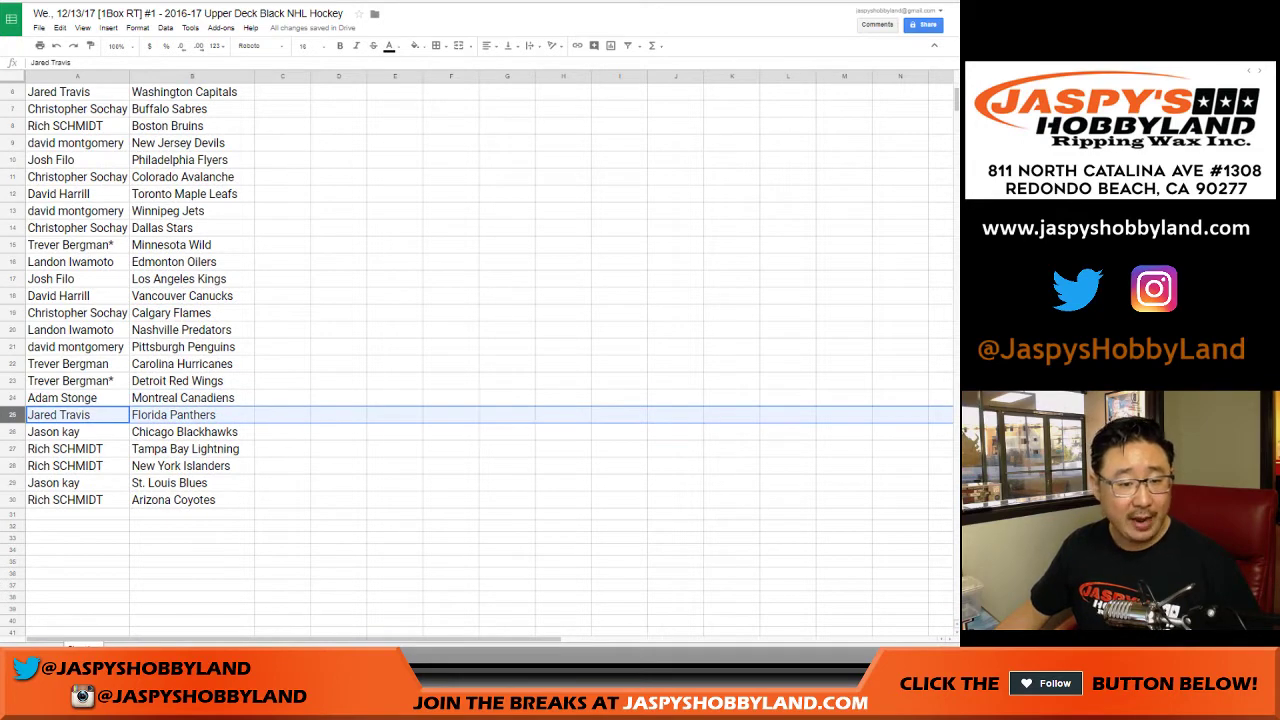
left_click(12, 431)
left_click(12, 448)
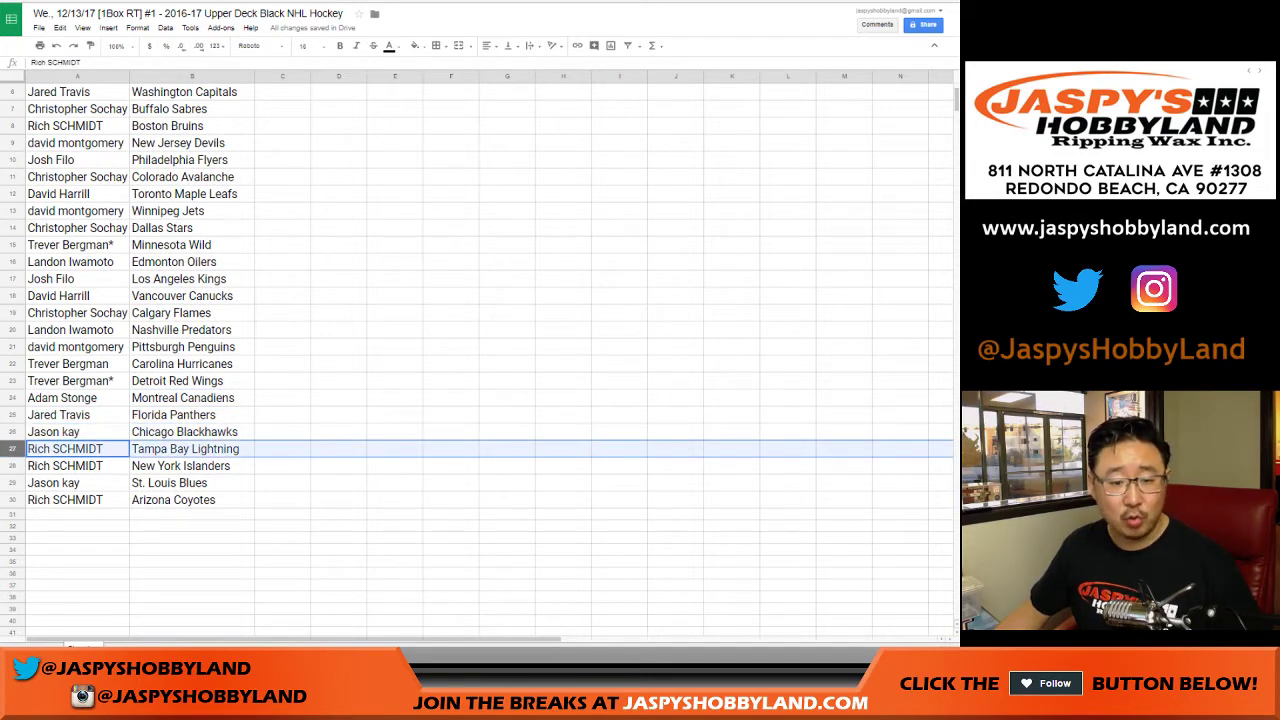
left_click(12, 465)
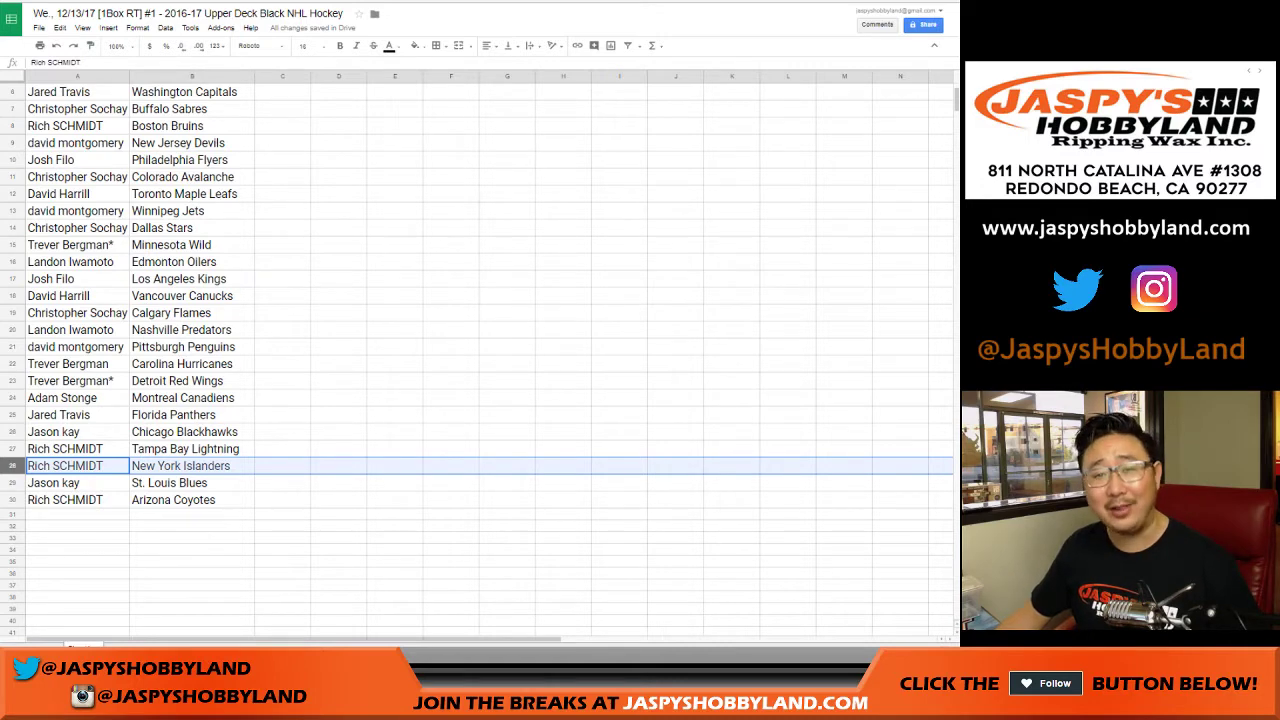
left_click(12, 482)
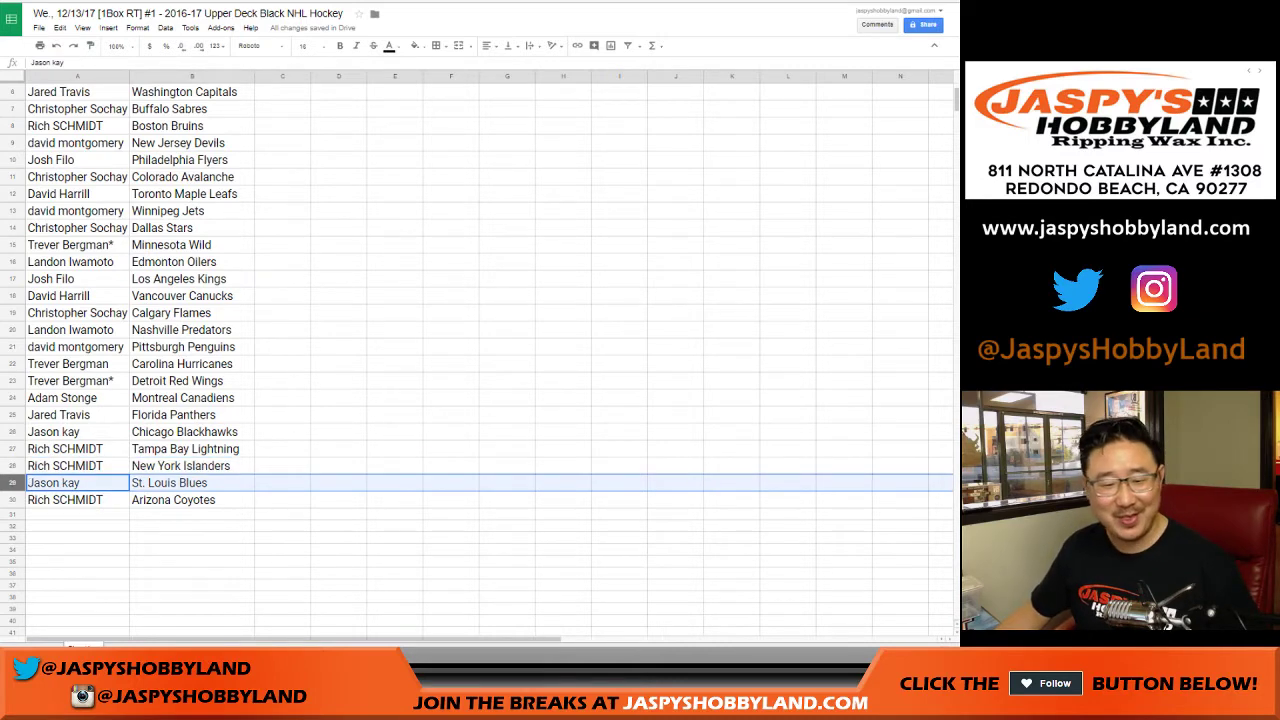
left_click(12, 499)
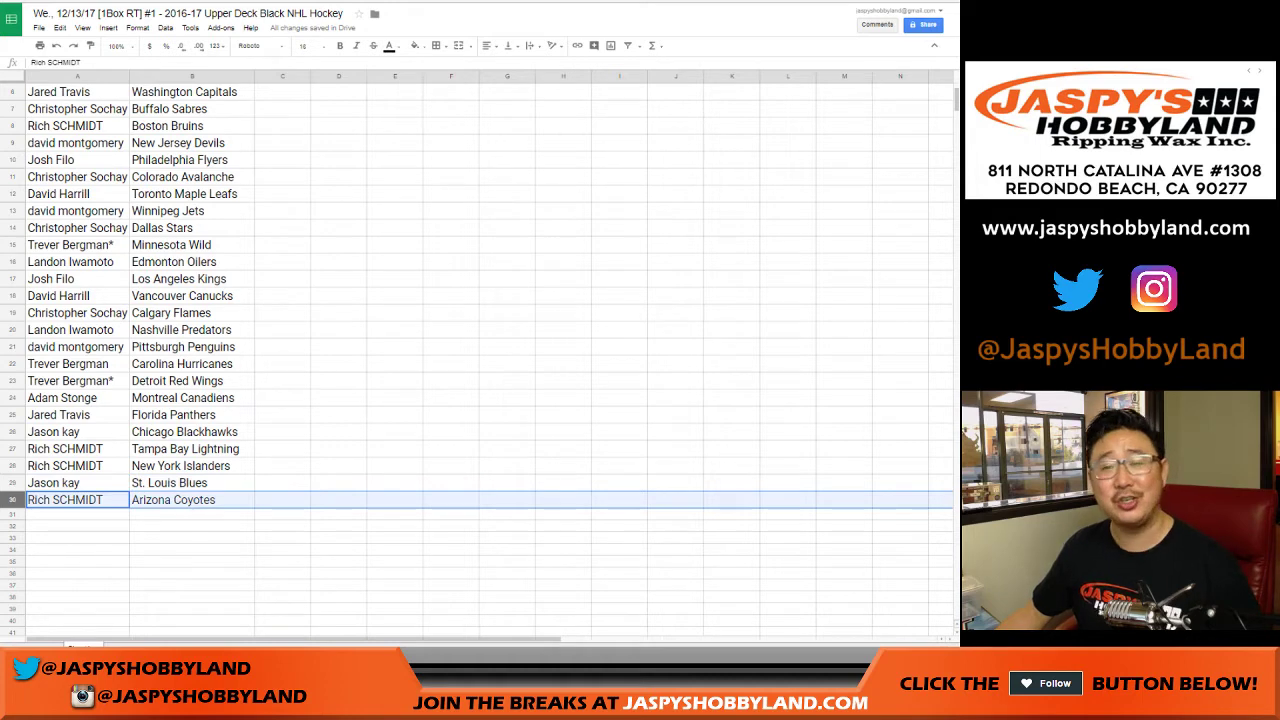
scroll(478, 350, "up", 2)
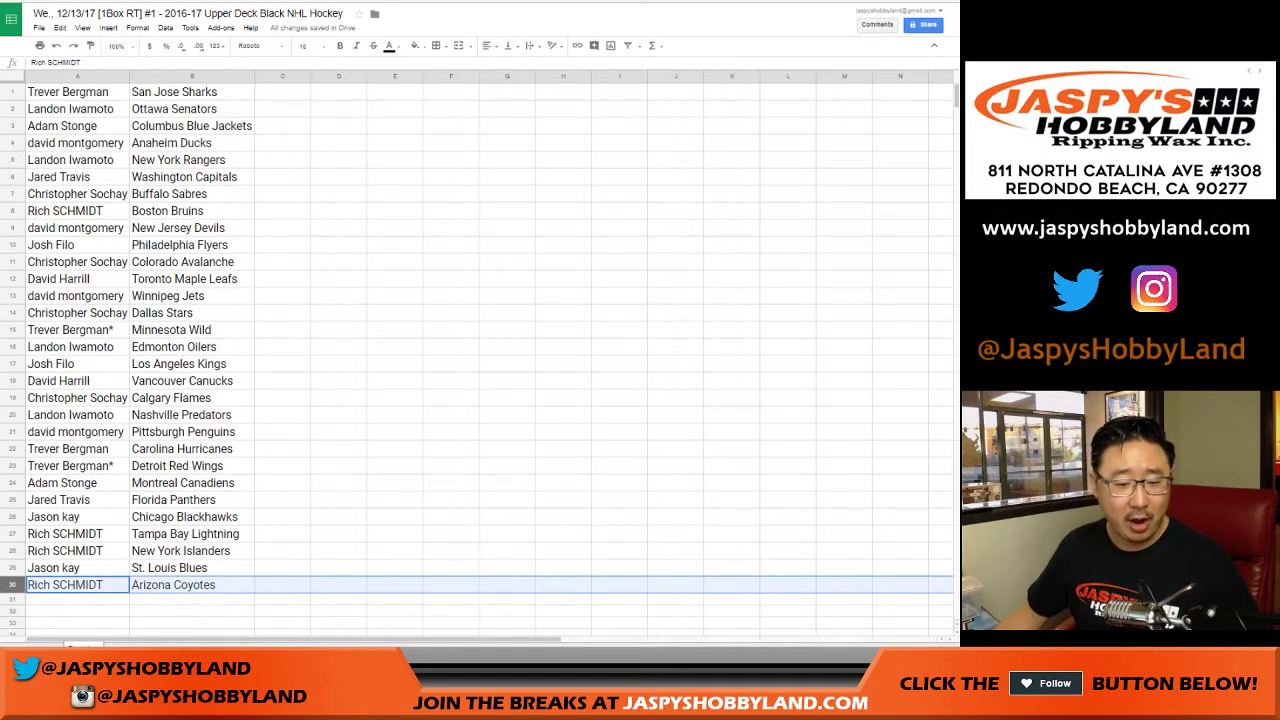
Sort the whole sheet by the team names in column B, A to Z.
left_click(192, 77)
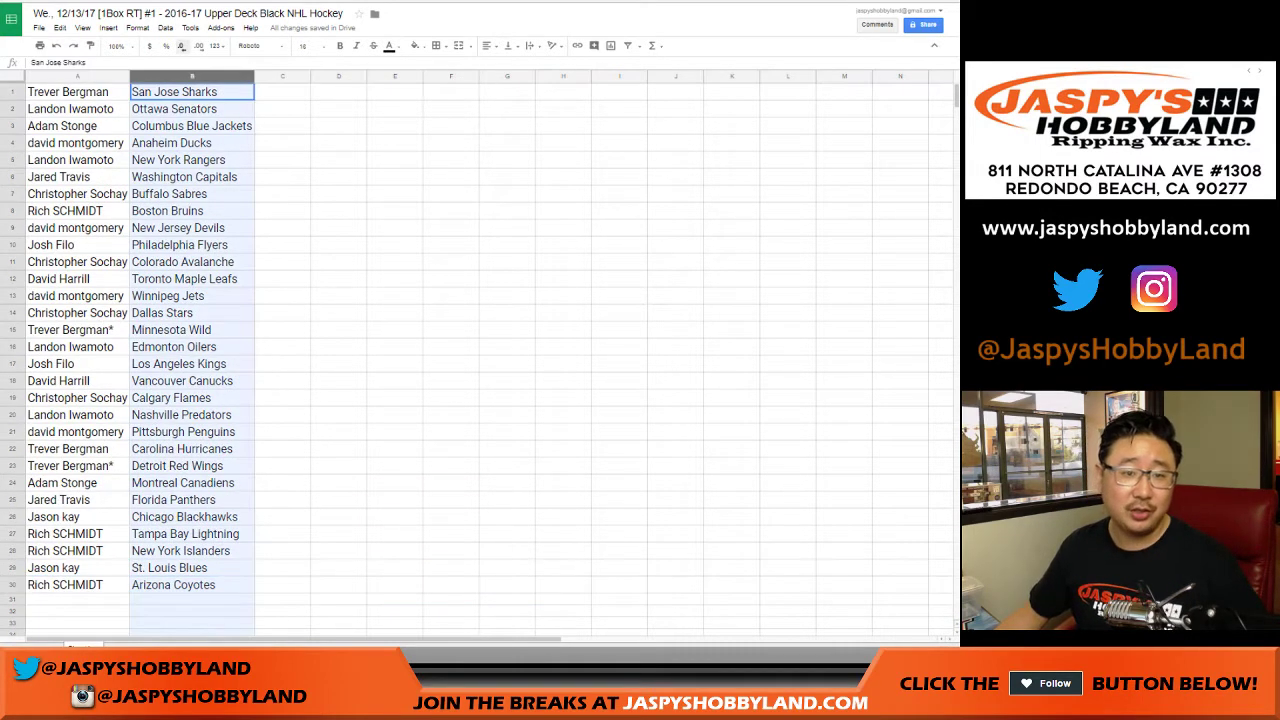
left_click(248, 77)
left_click(185, 205)
left_click(75, 91)
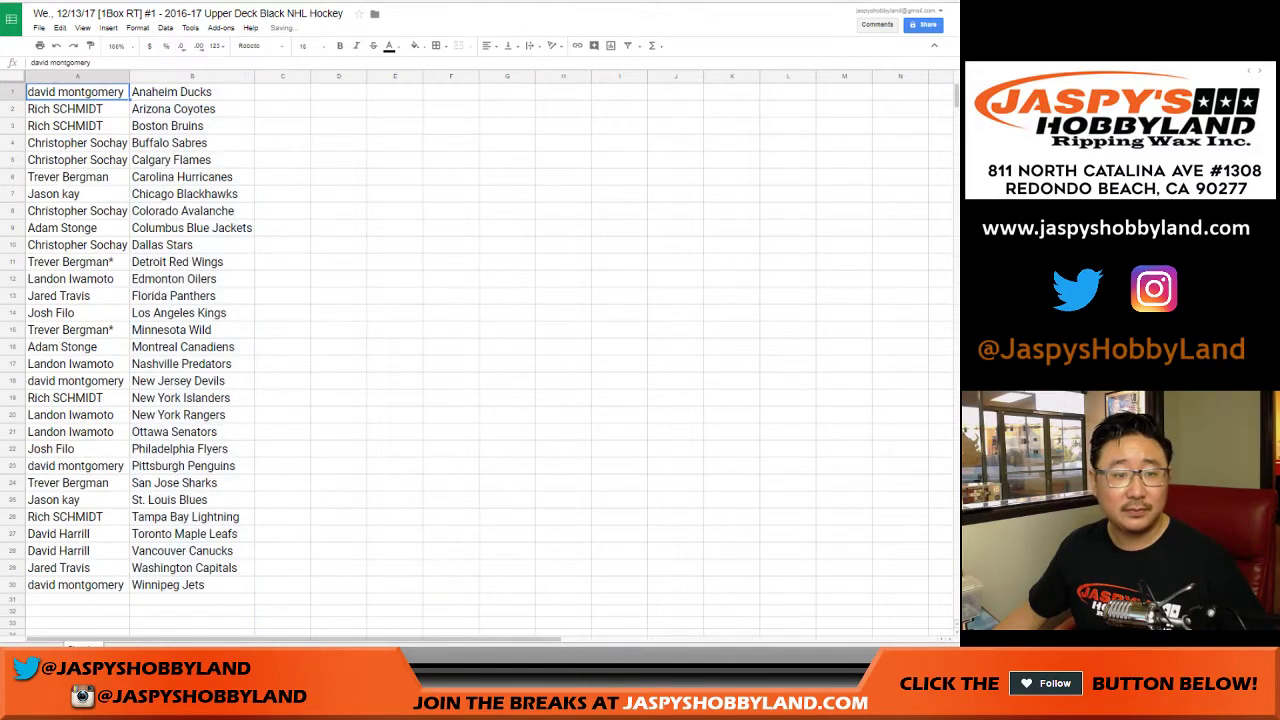
Apply all borders to A1:B30 and centre-align its text.
left_click(192, 584, "shift")
left_click(436, 45)
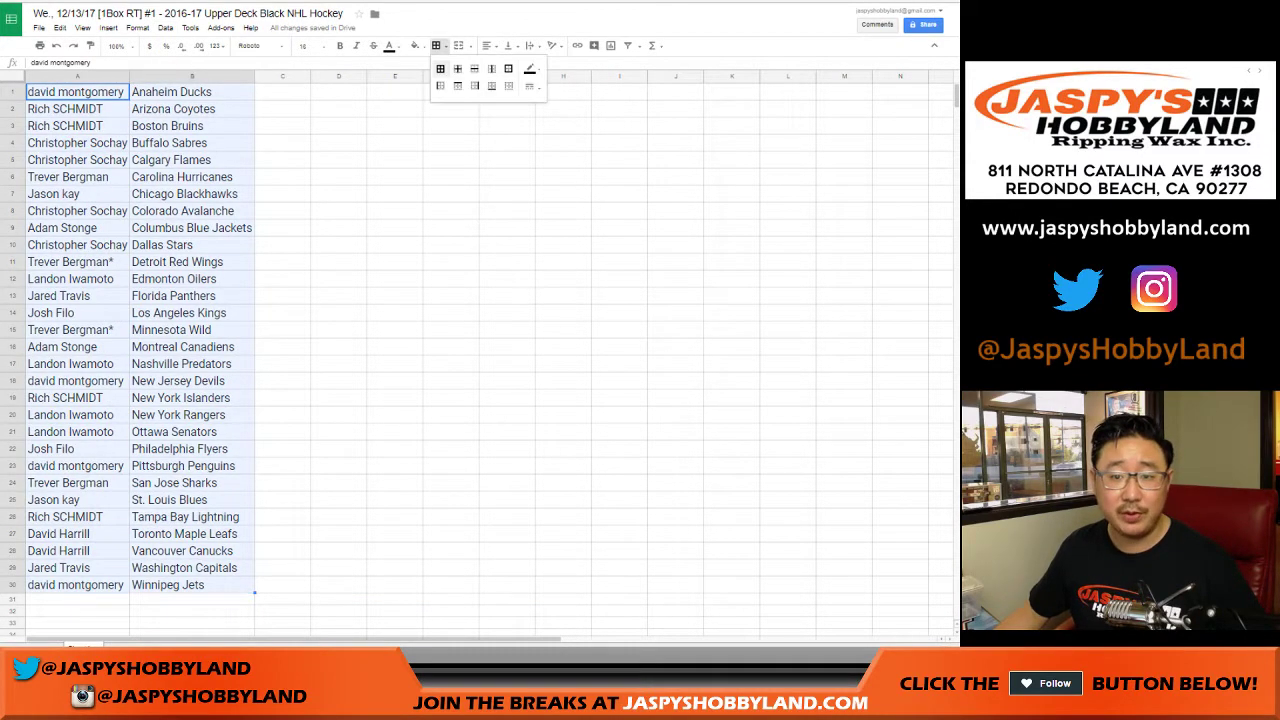
left_click(440, 68)
key("ctrl+shift+e")
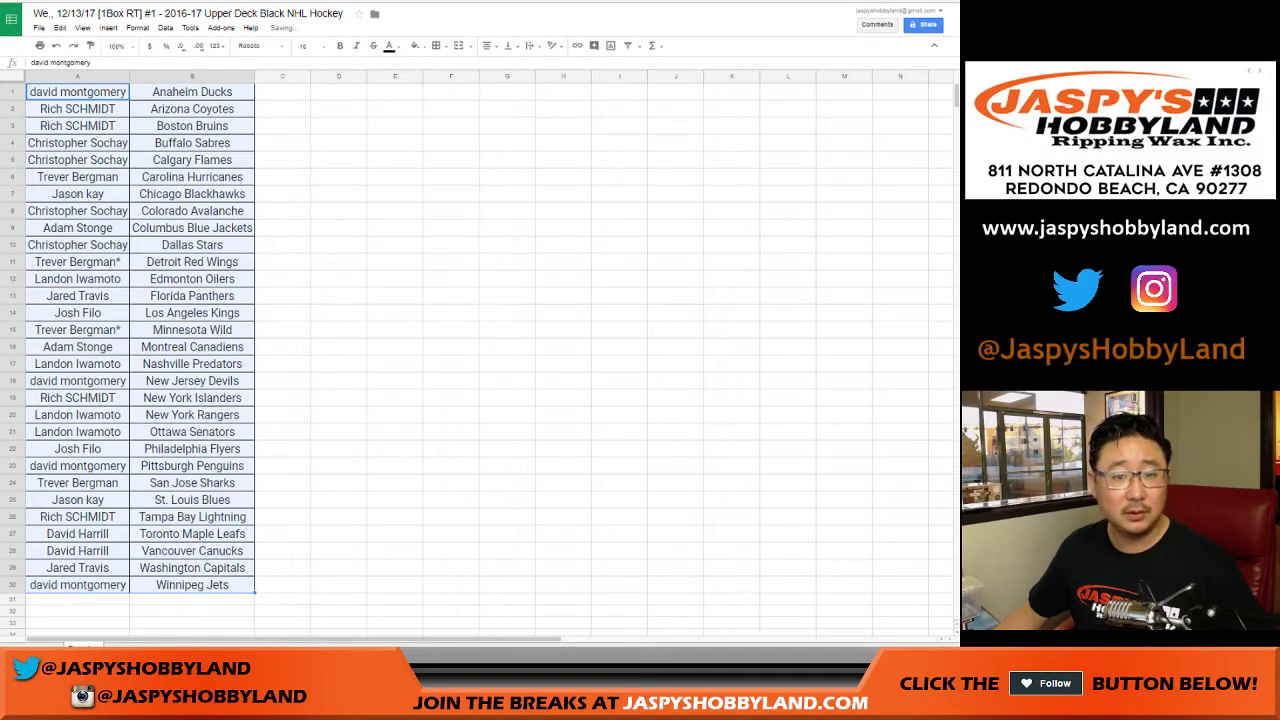
left_click(305, 45)
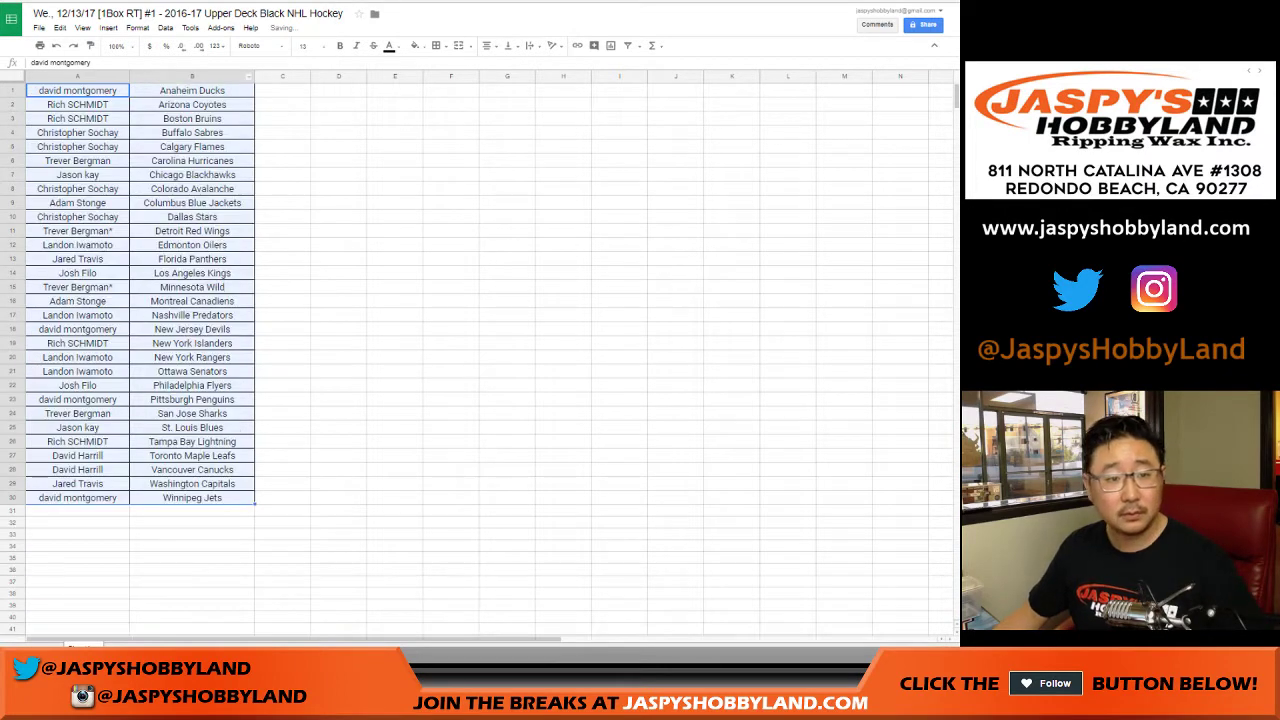
key("ctrl+p")
Set the print layout to portrait with the workbook title in the header, then close the print dialog.
left_click(881, 136)
left_click(875, 252)
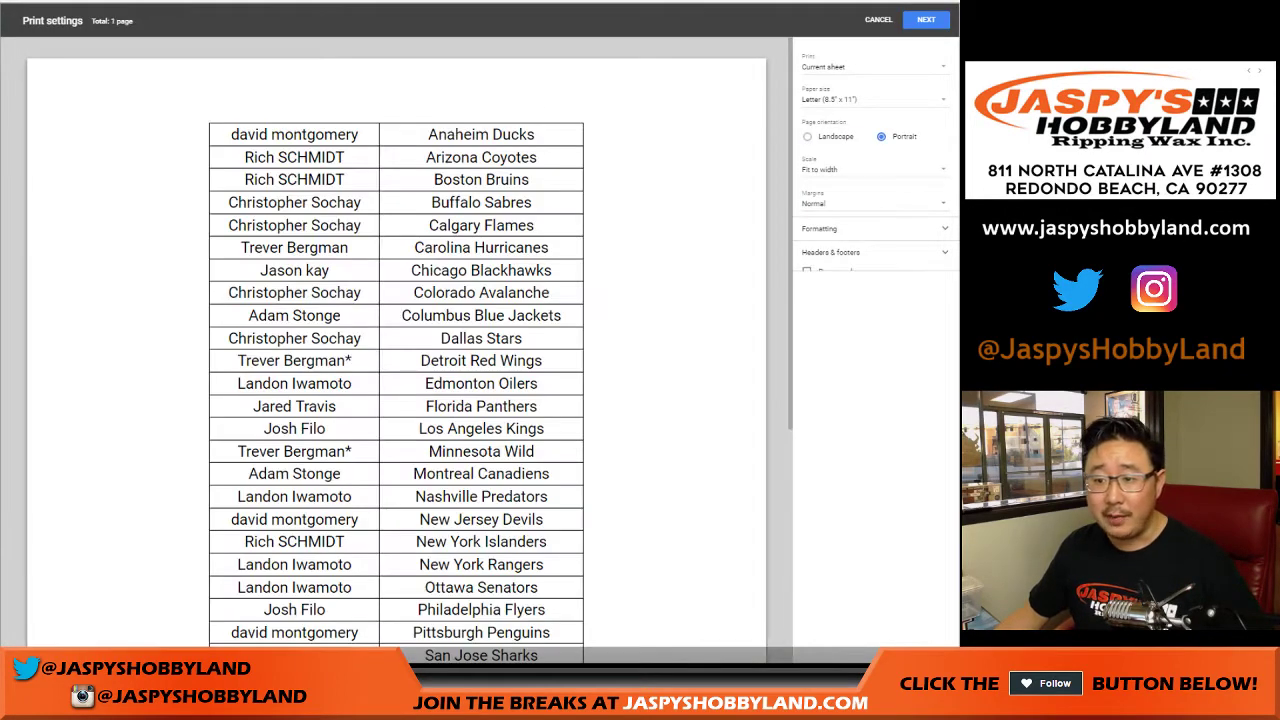
left_click(807, 287)
left_click(926, 19)
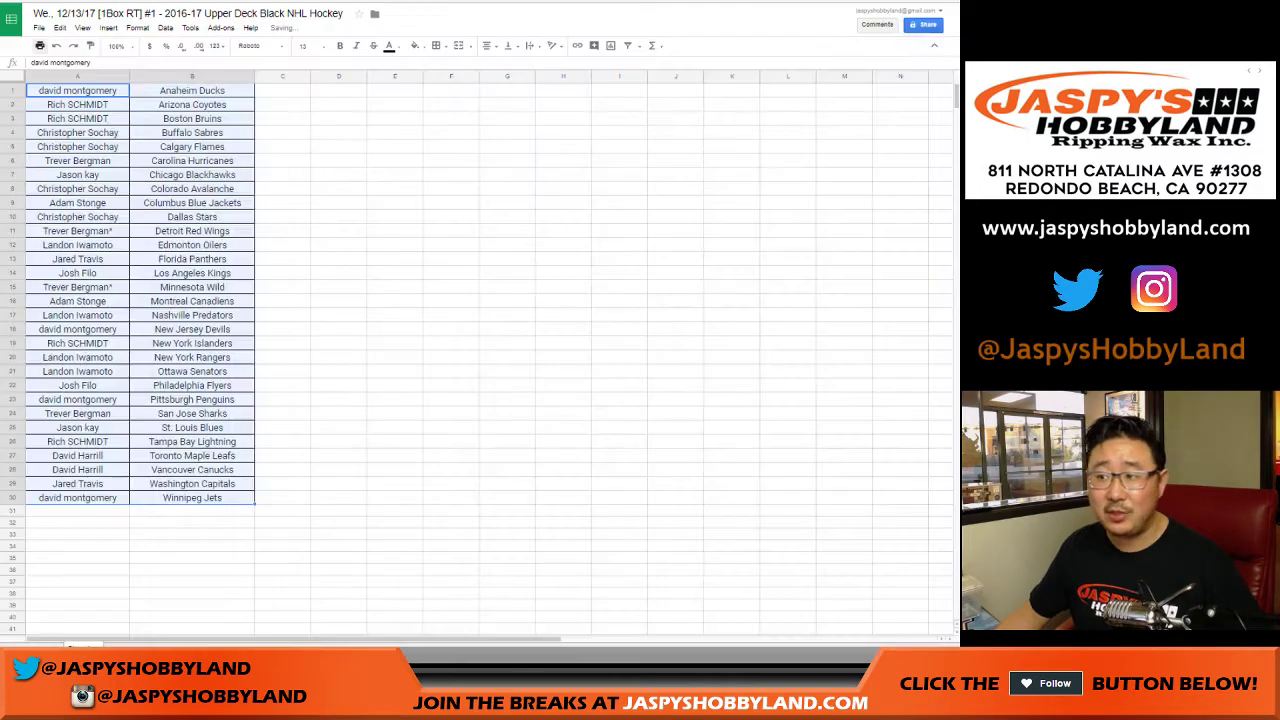
key("Return")
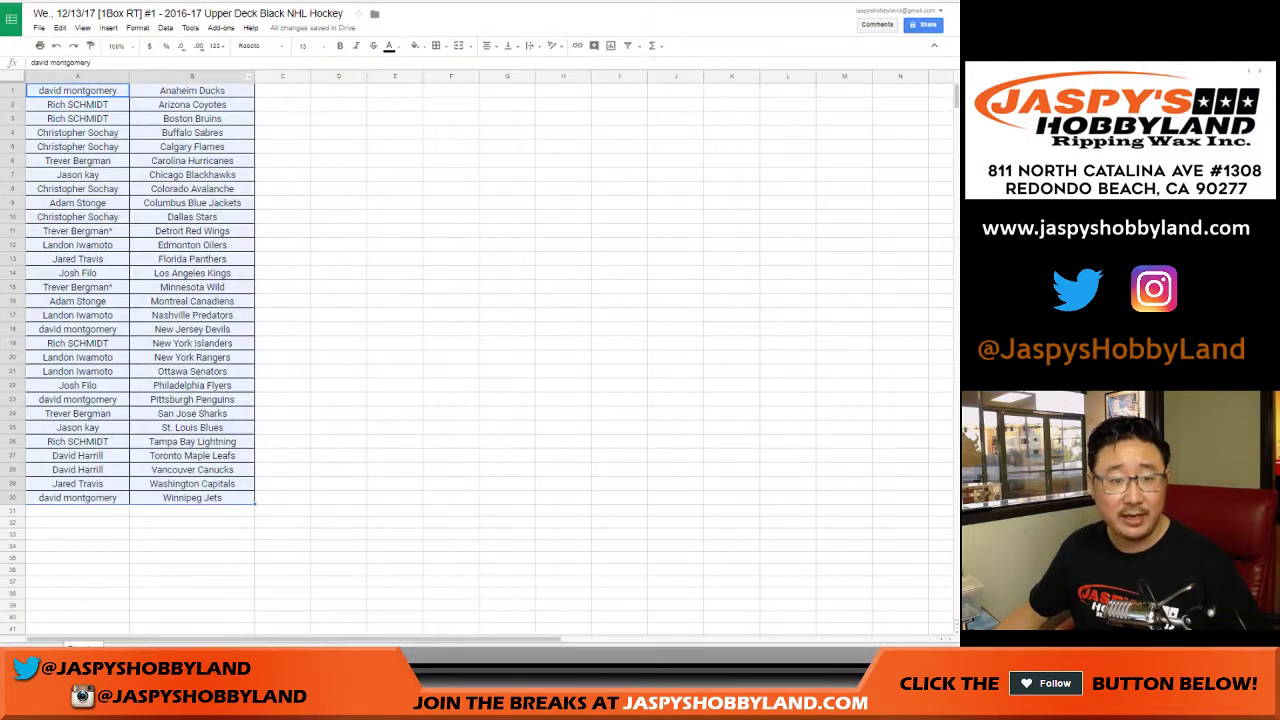
Set the list's font size to 16, then select rows 1 and 19.
left_click(304, 46)
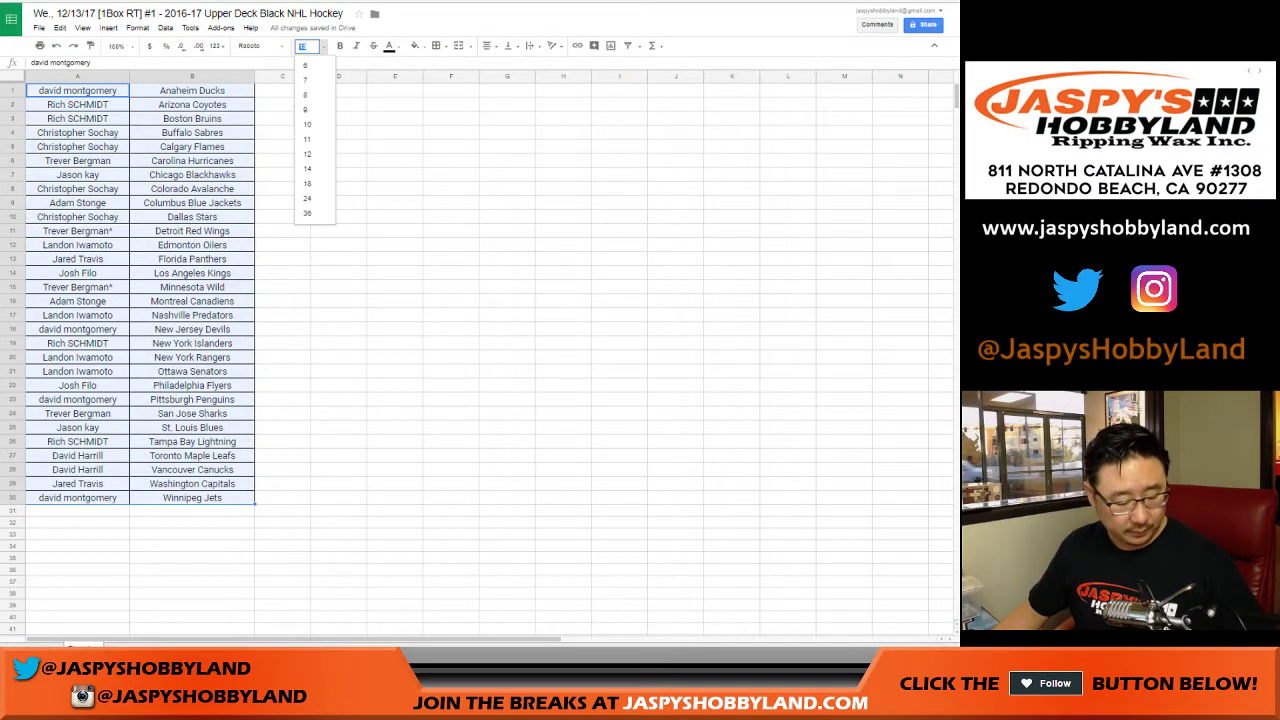
type("16")
key("Return")
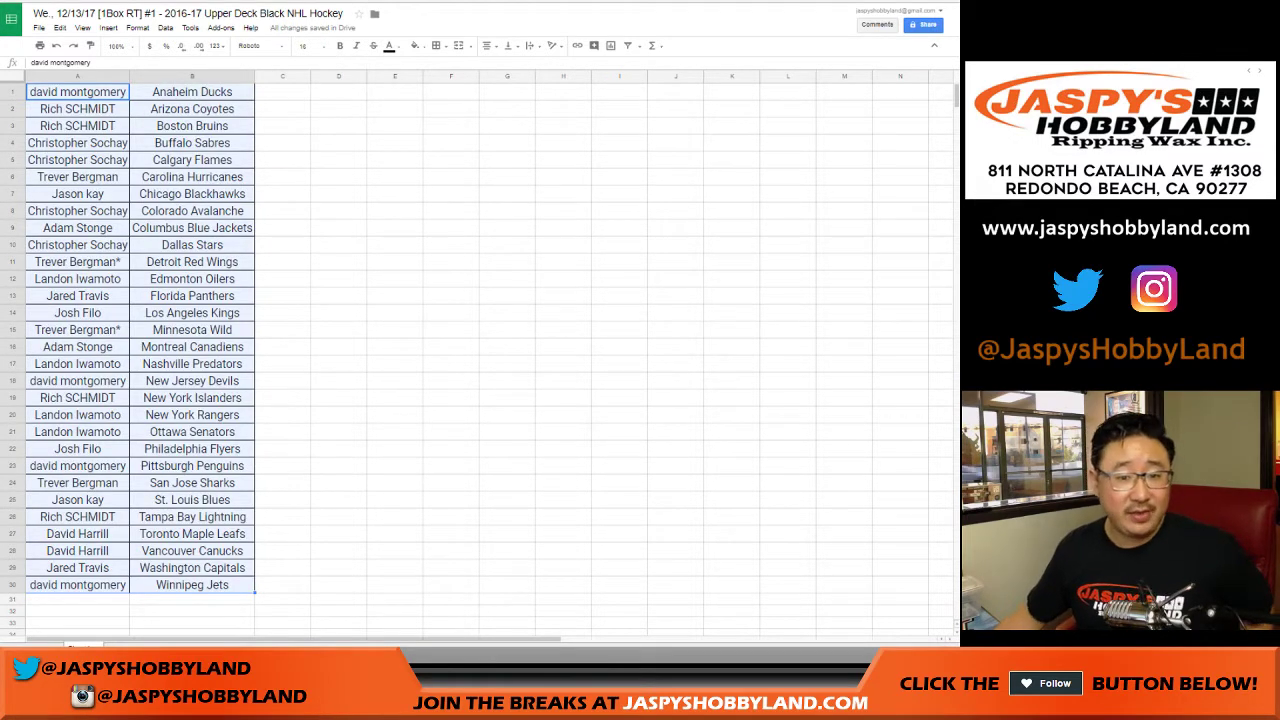
left_click(12, 91)
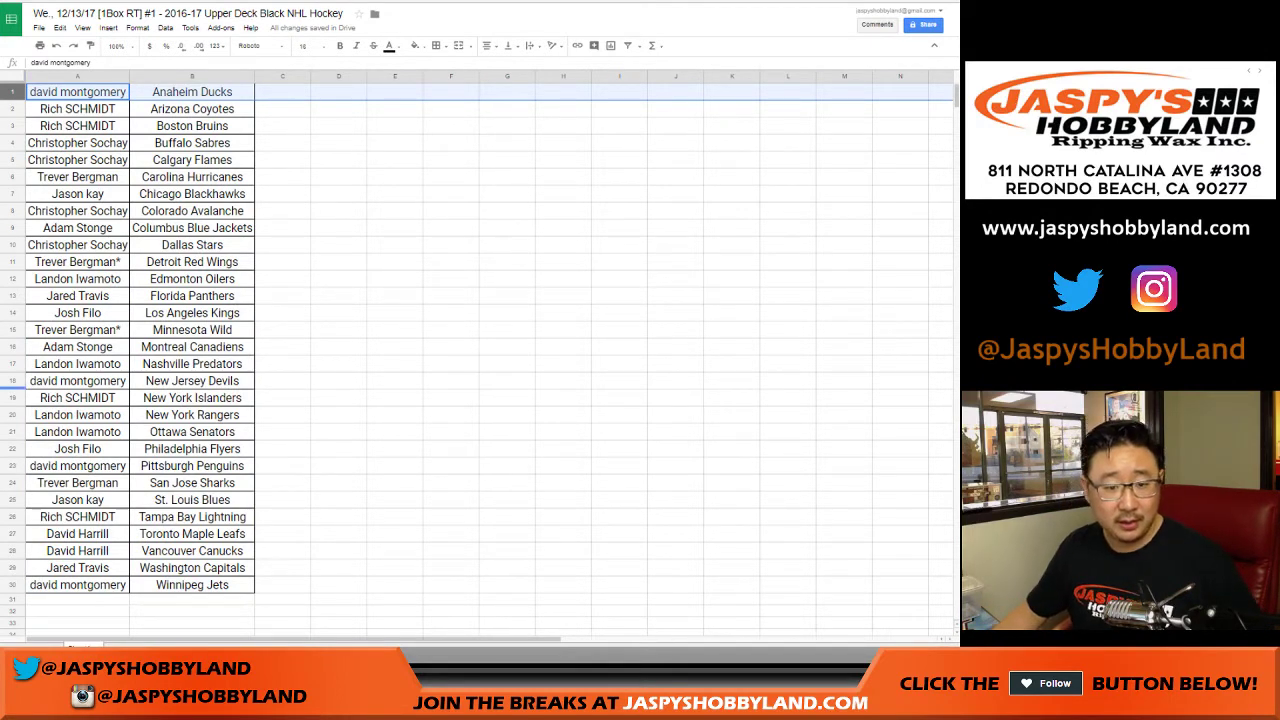
left_click(12, 397, "ctrl")
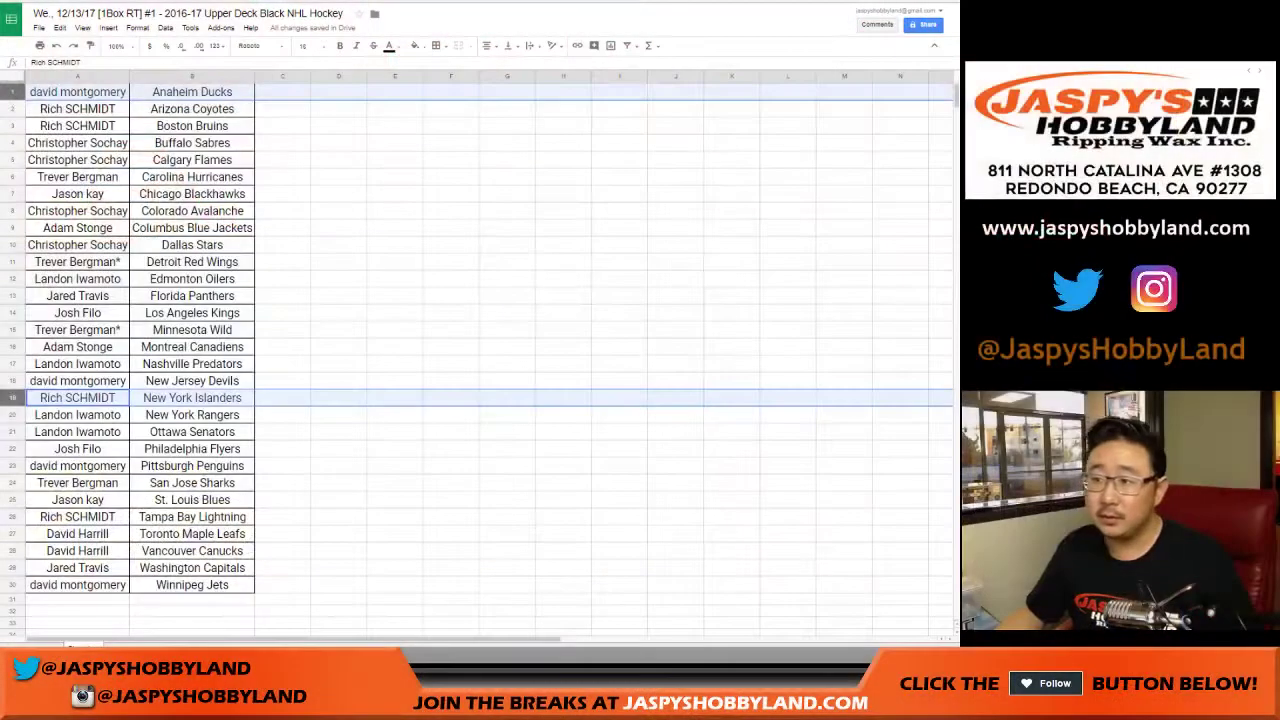
left_click(675, 346)
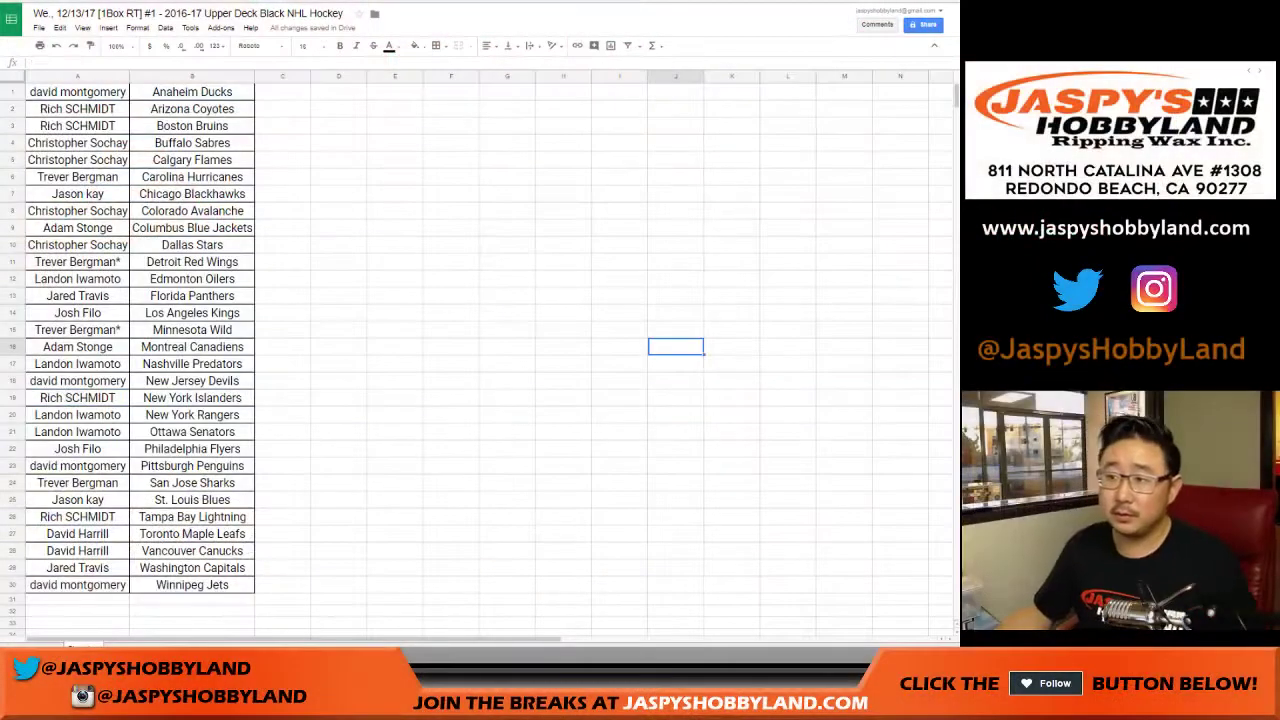
Search the sheet for 'trever' and step through the first two matches.
key("ctrl+f")
type("trever")
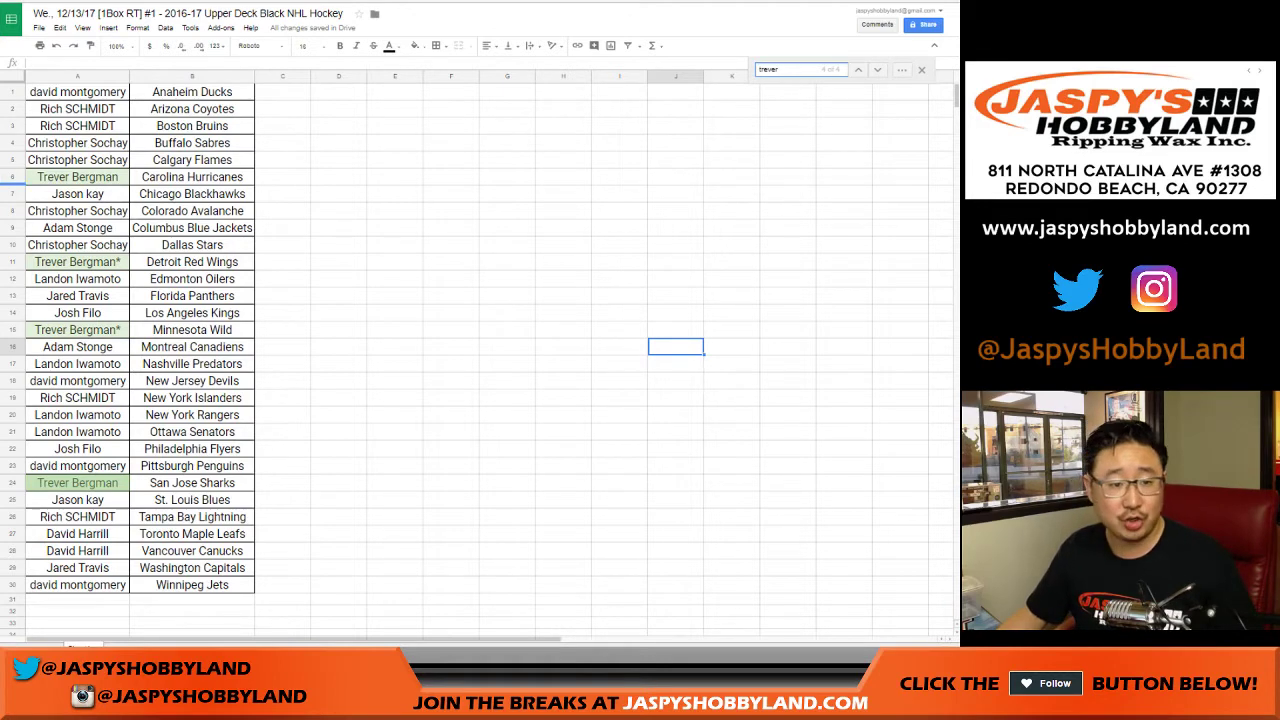
key("Return")
key("Return")
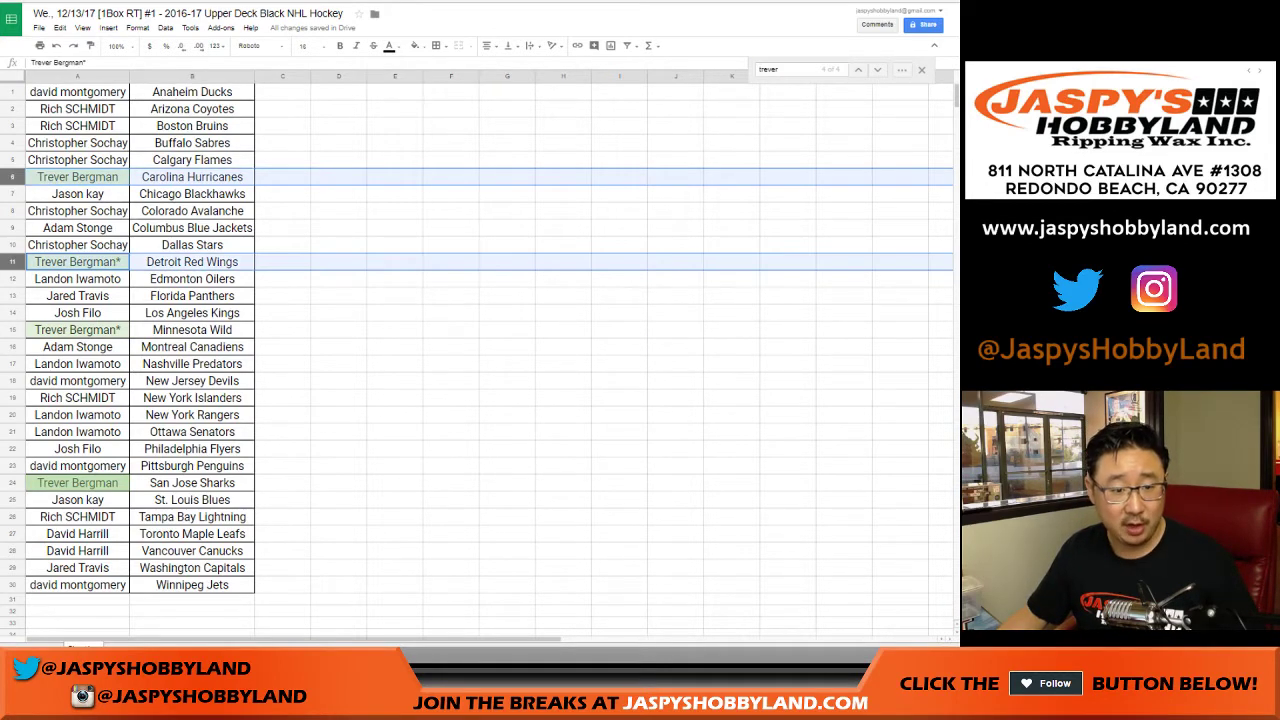
key("Return")
key("Return")
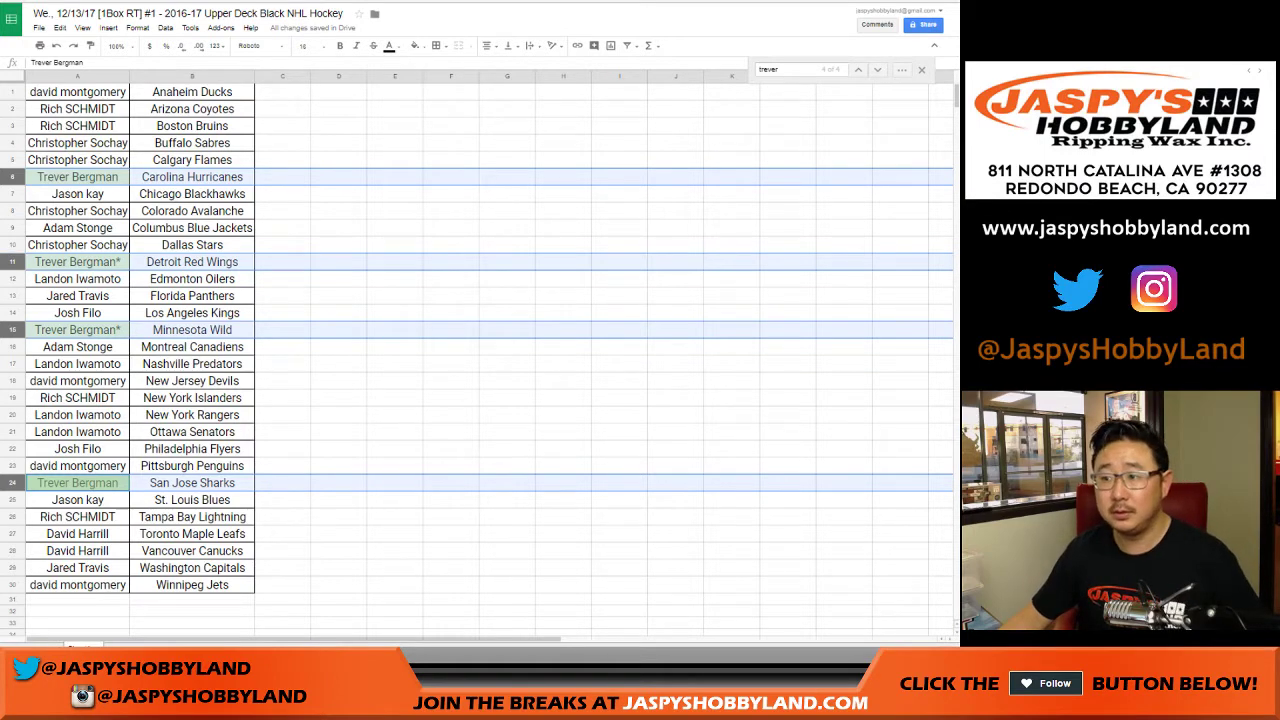
Move Detroit Red Wings from B11 to C11 and New York Islanders from B19 to C19.
left_click(339, 261)
left_click(192, 261)
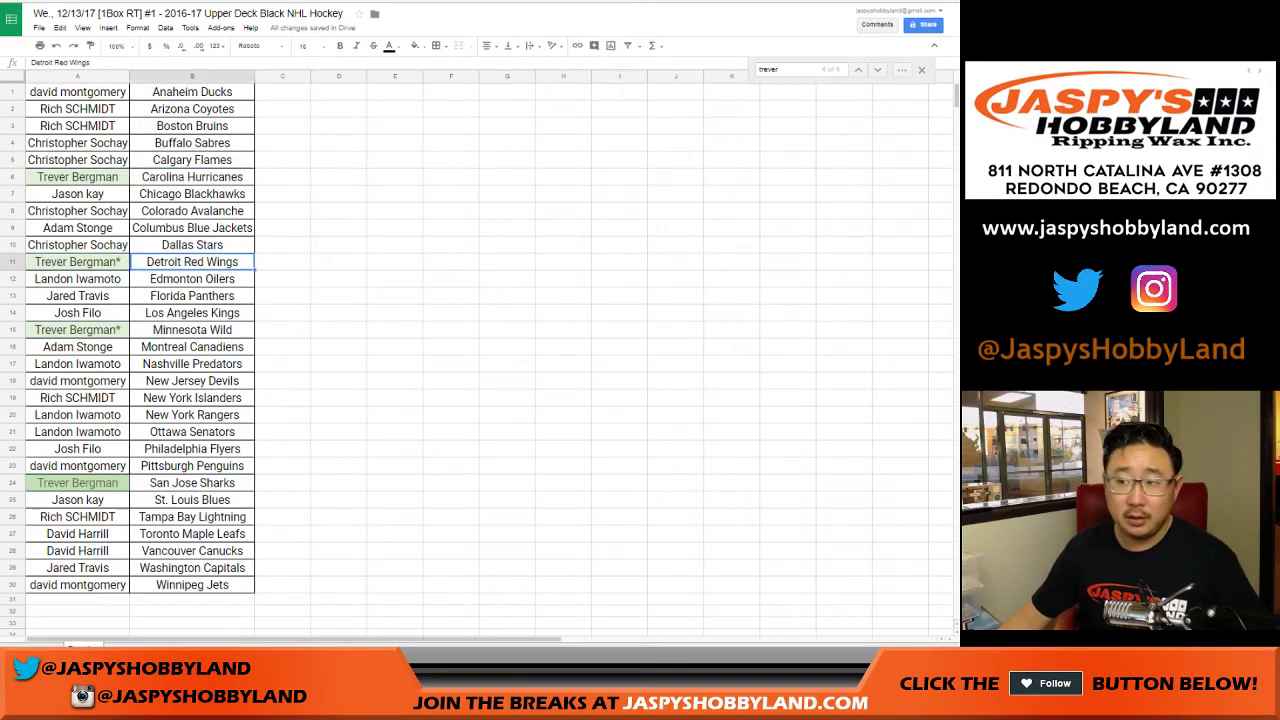
left_click(283, 261)
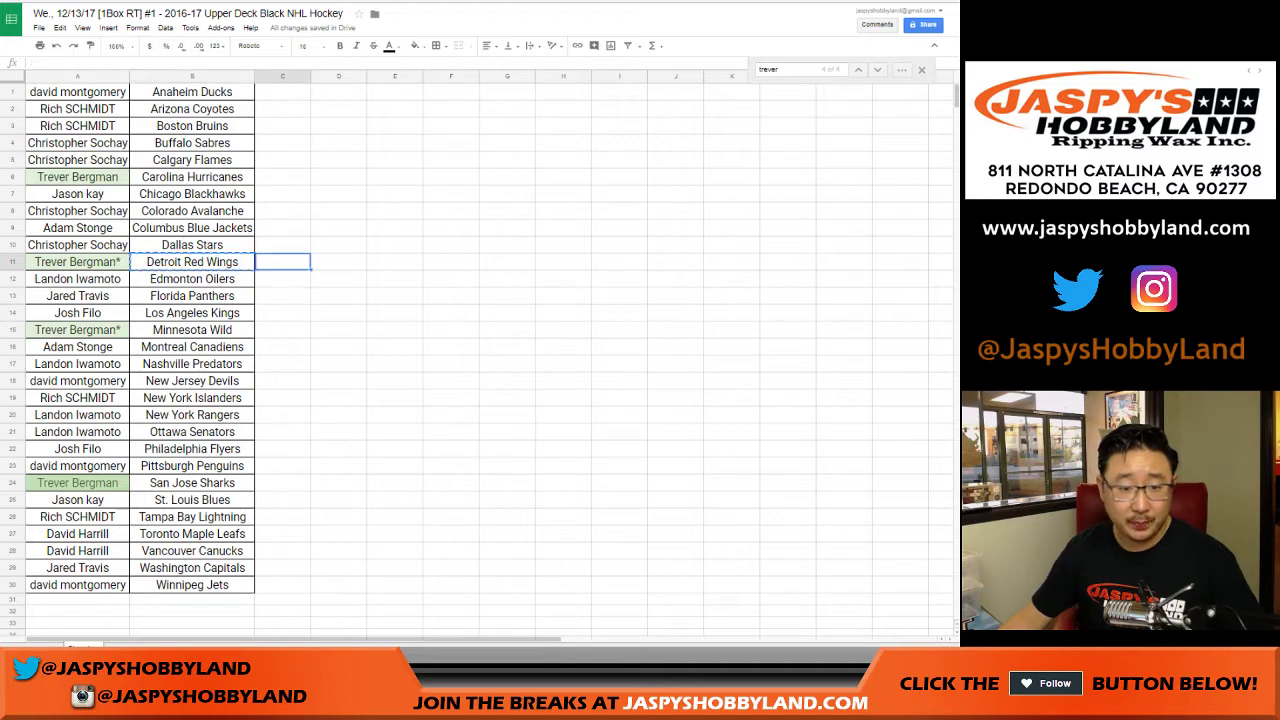
type("Detroit Red Wings")
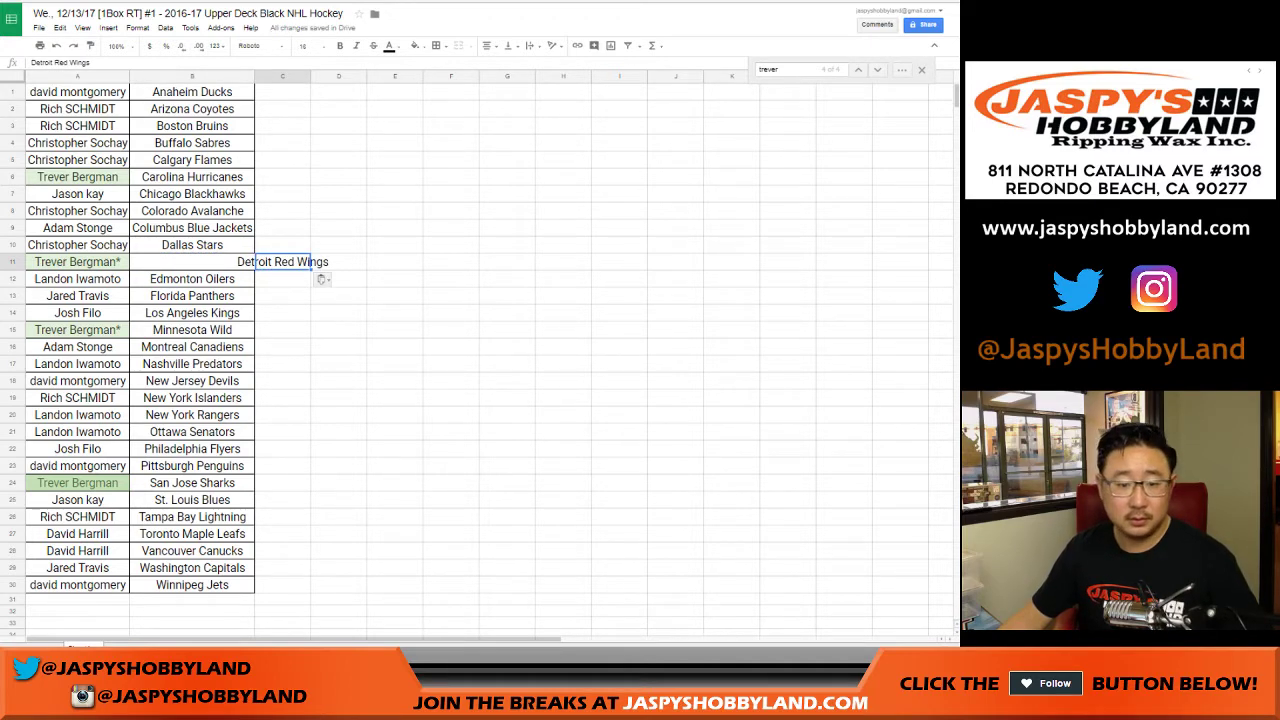
left_click(192, 397)
key("ctrl+x")
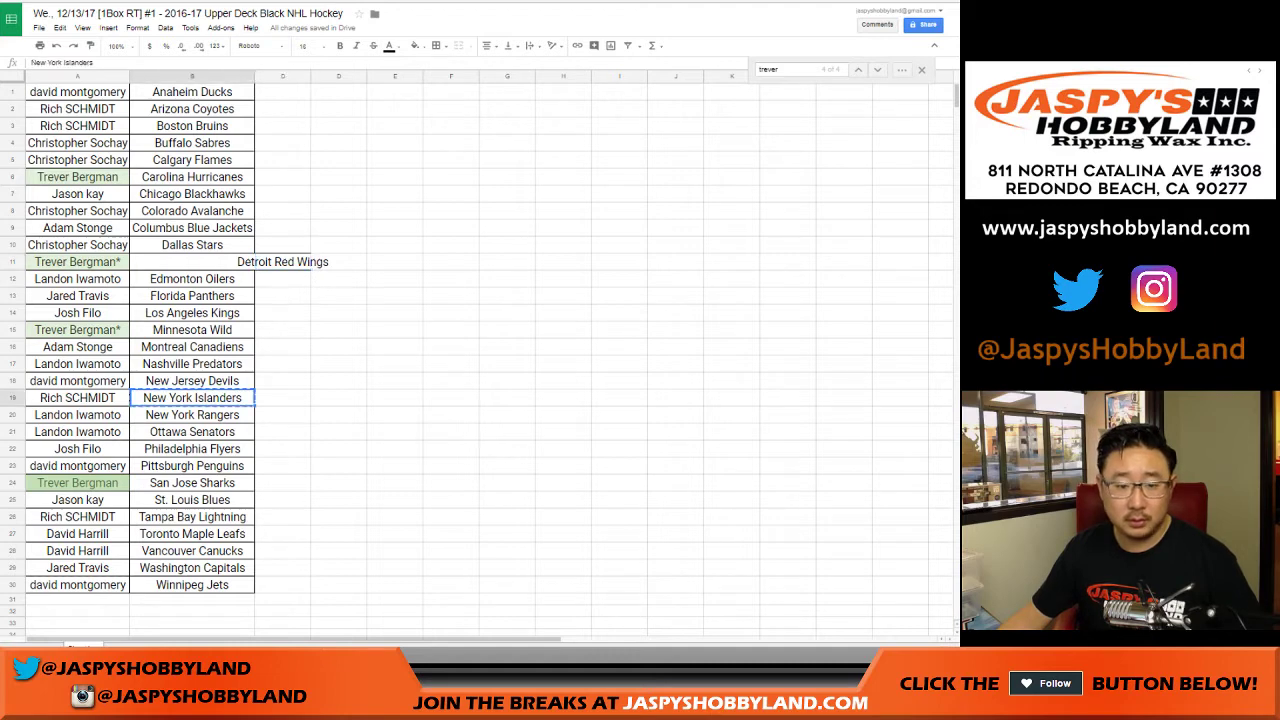
left_click(283, 397)
key("ctrl+v")
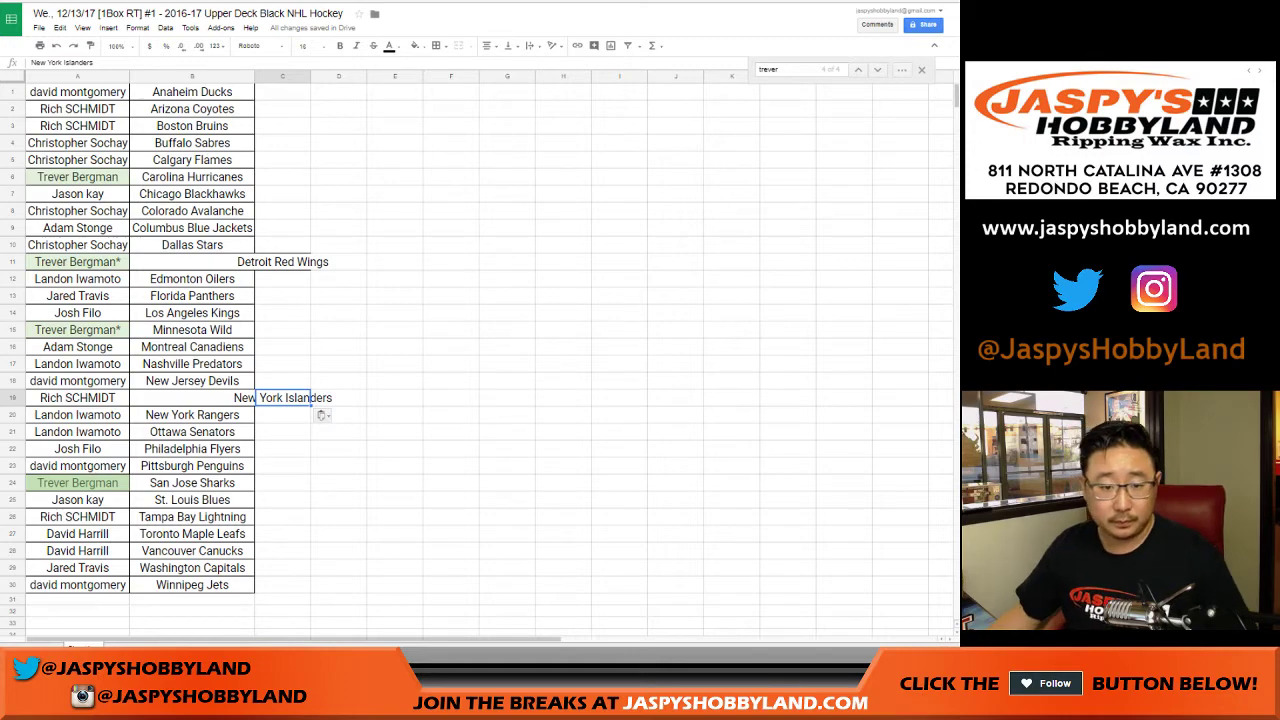
Place New York Islanders in B11 and Detroit Red Wings in B19, completing the swap.
left_click(192, 262)
key("ctrl+v")
left_click(283, 262)
key("ctrl+x")
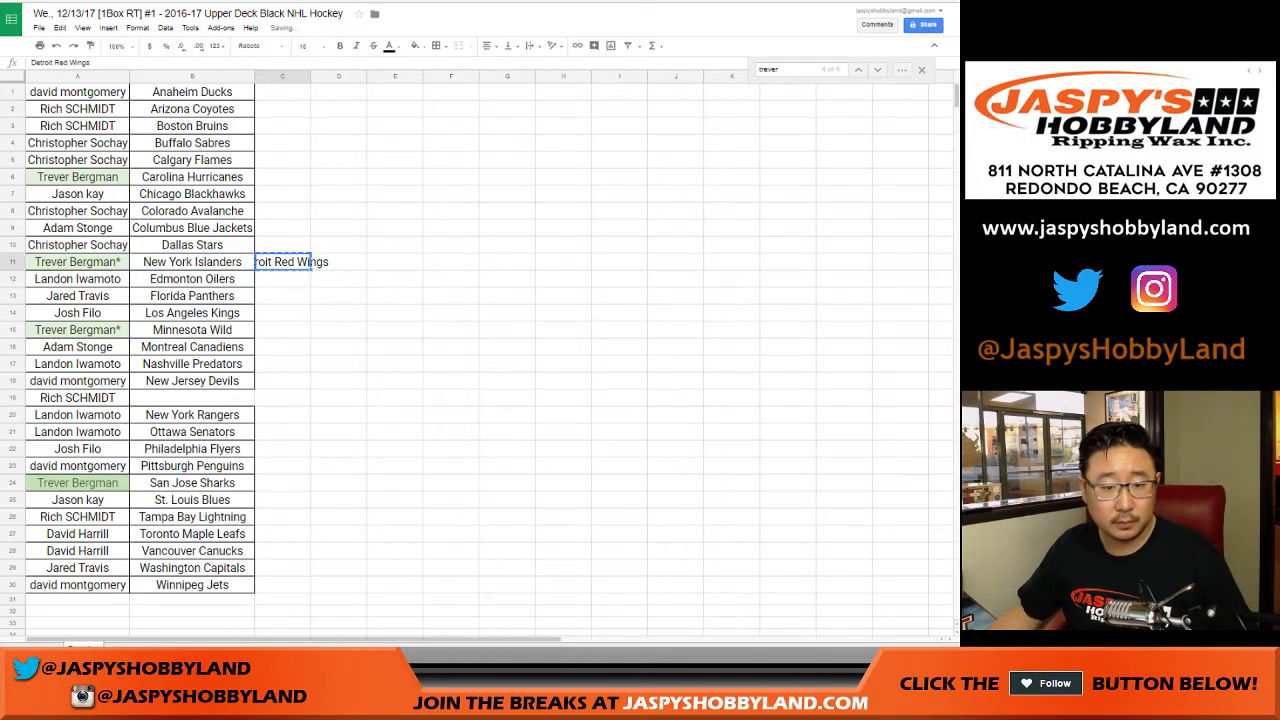
left_click(200, 397)
key("ctrl+v")
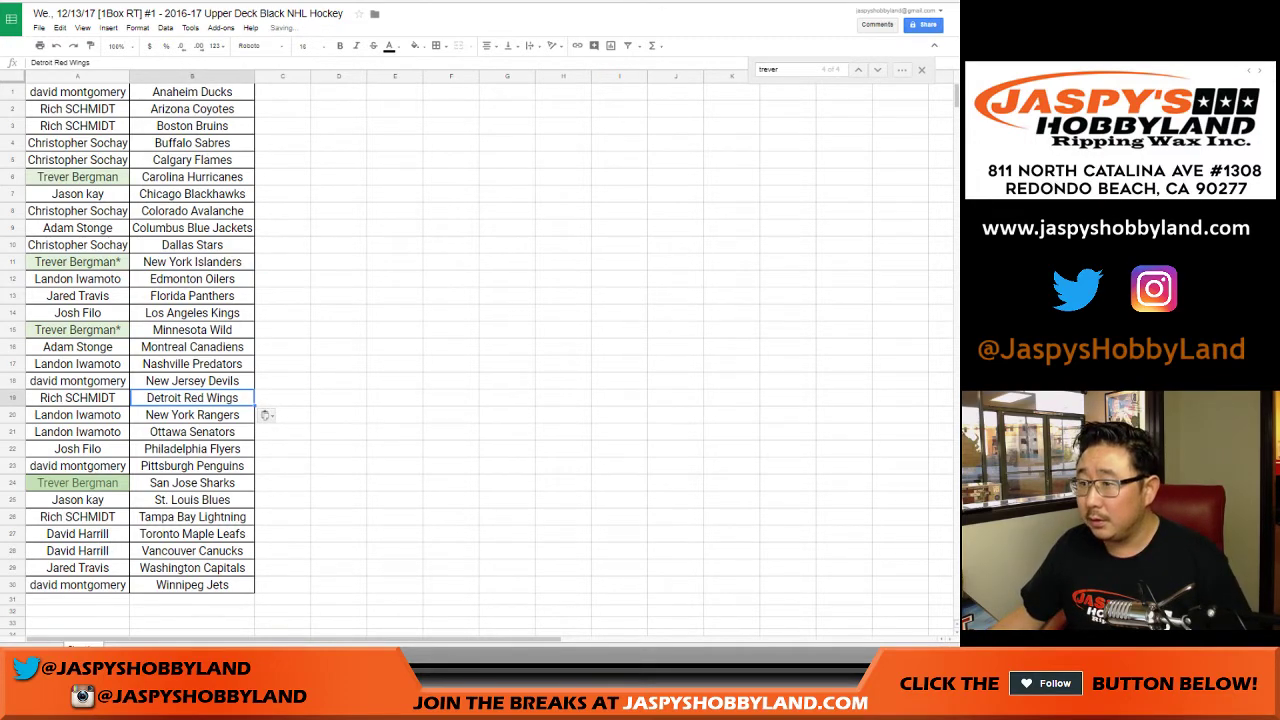